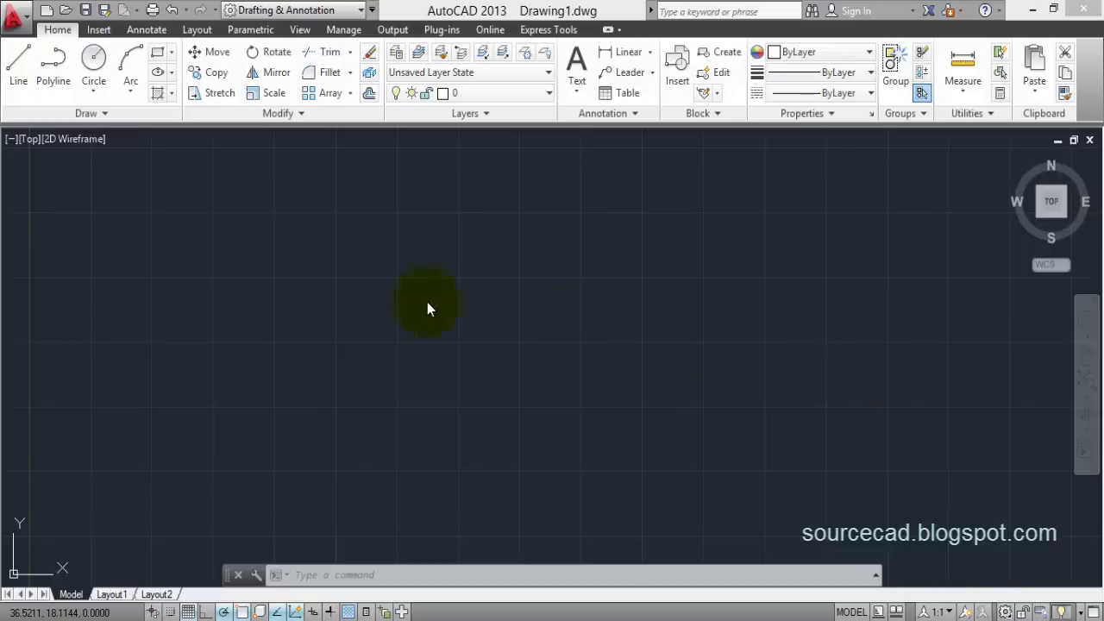
Draw a small circle by centre and radius, centred at about (12.7, 6.5) in the drawing
click(97, 62)
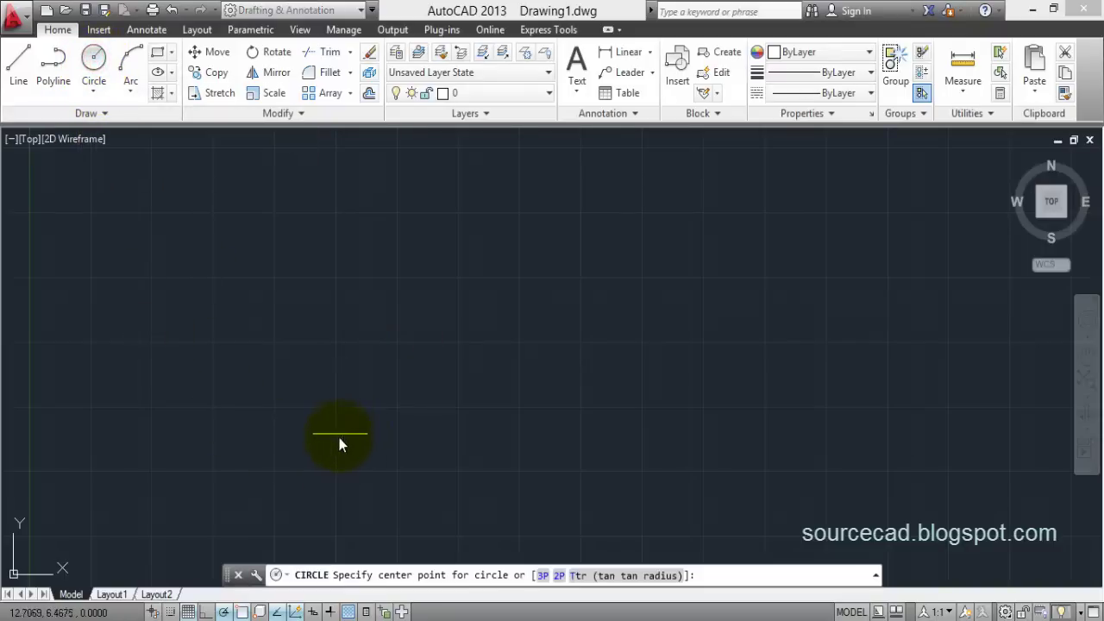
click(339, 438)
click(339, 456)
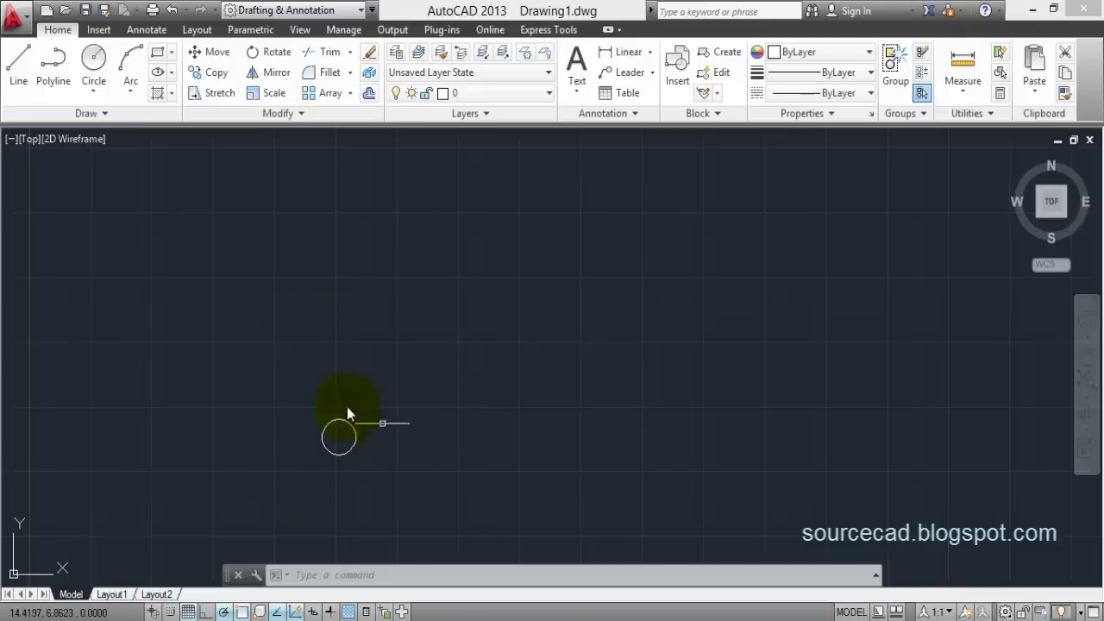
Start a rectangular array and choose the circle as the object to array
click(330, 94)
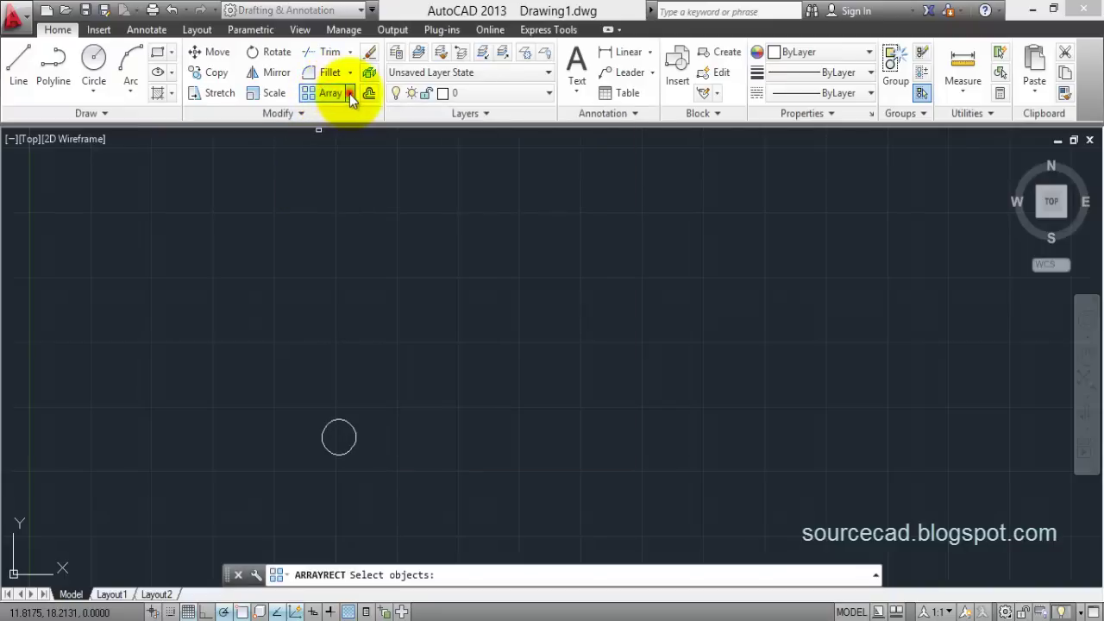
click(350, 93)
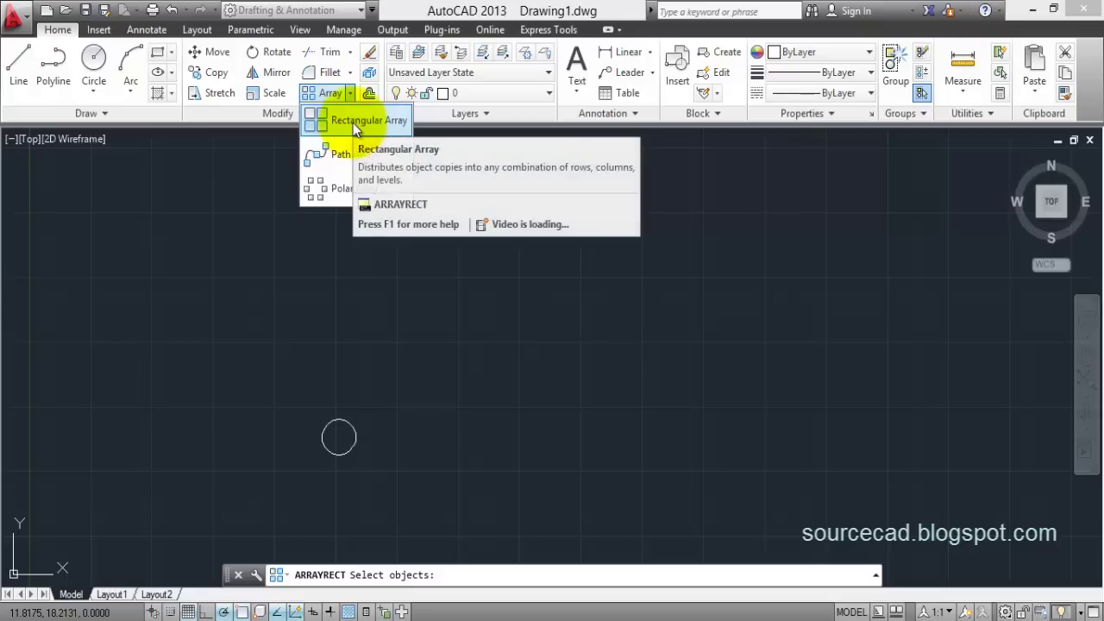
click(353, 123)
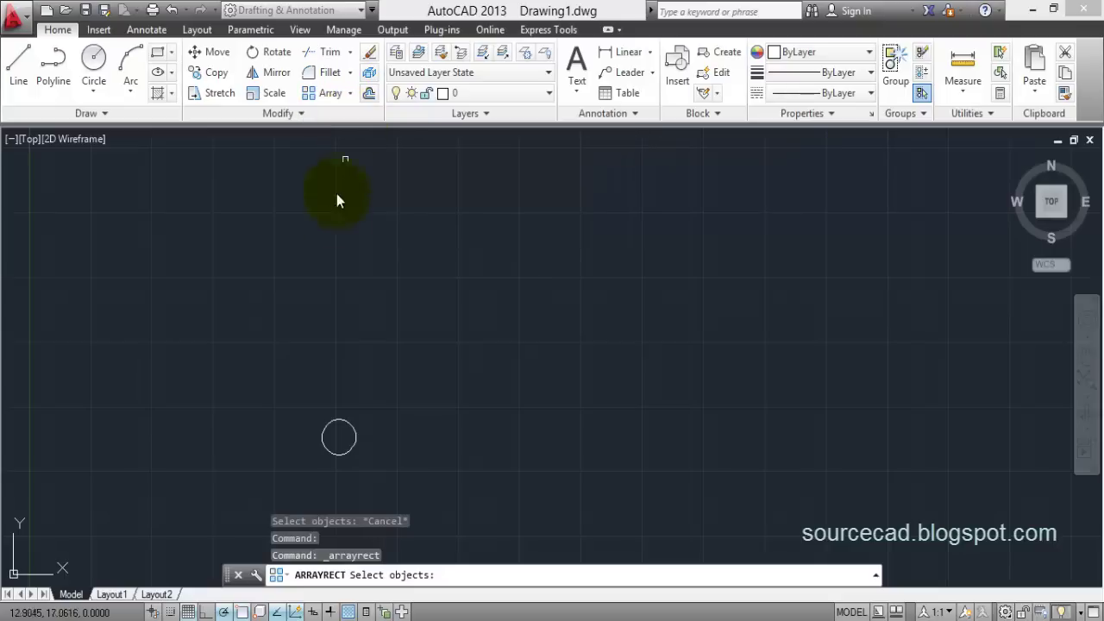
click(325, 443)
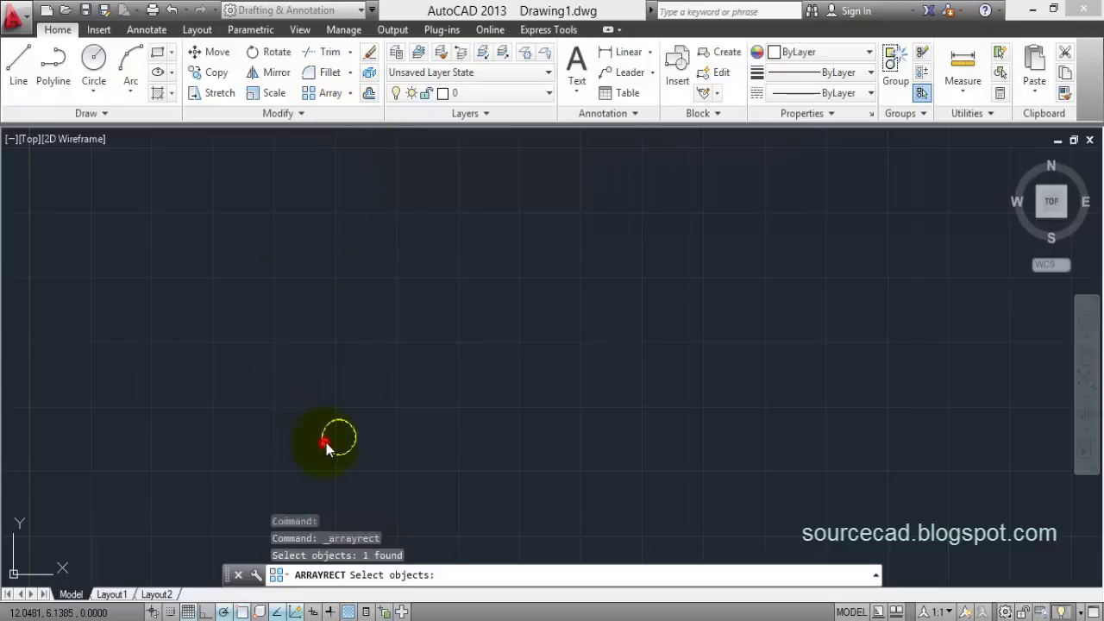
key(Return)
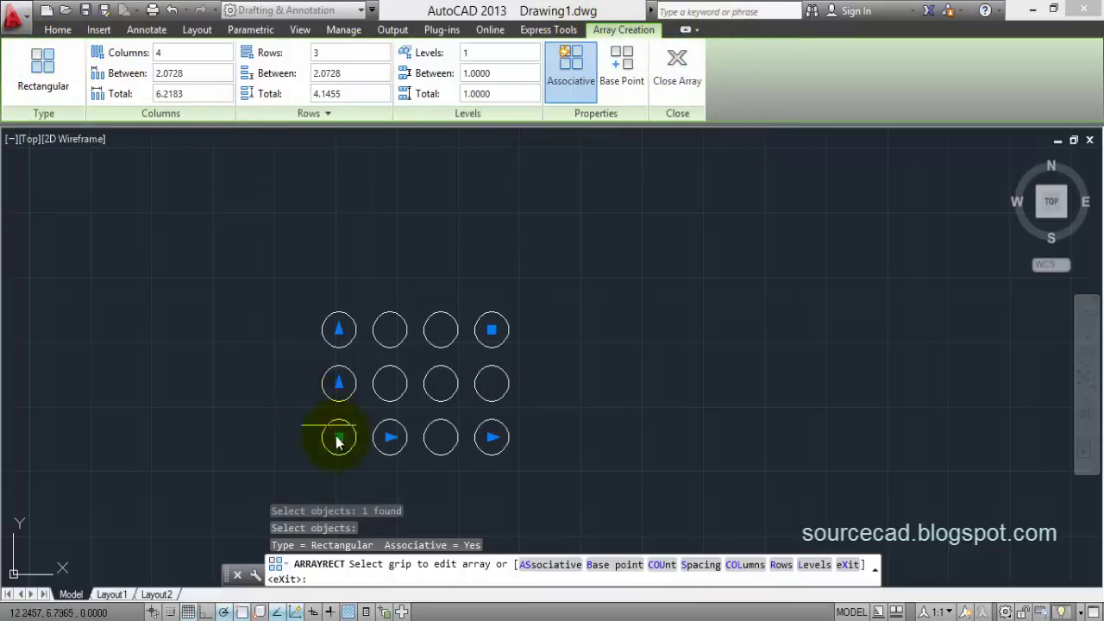
Set the rectangular array to 10 columns with a column spacing of 2 units
click(164, 53)
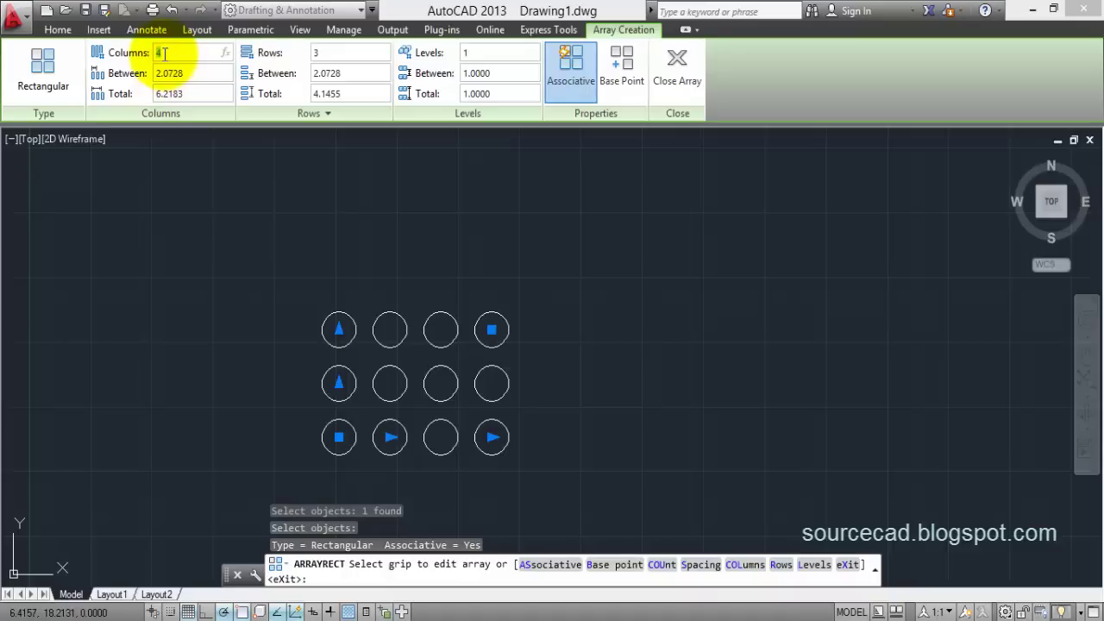
text(10)
key(Return)
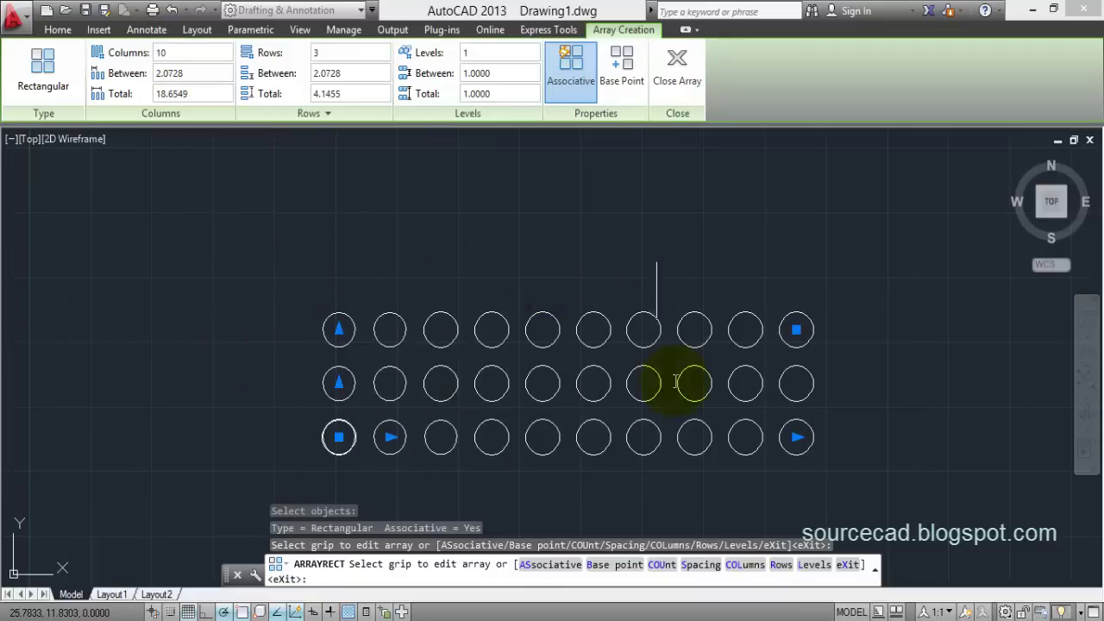
click(173, 74)
click(184, 74)
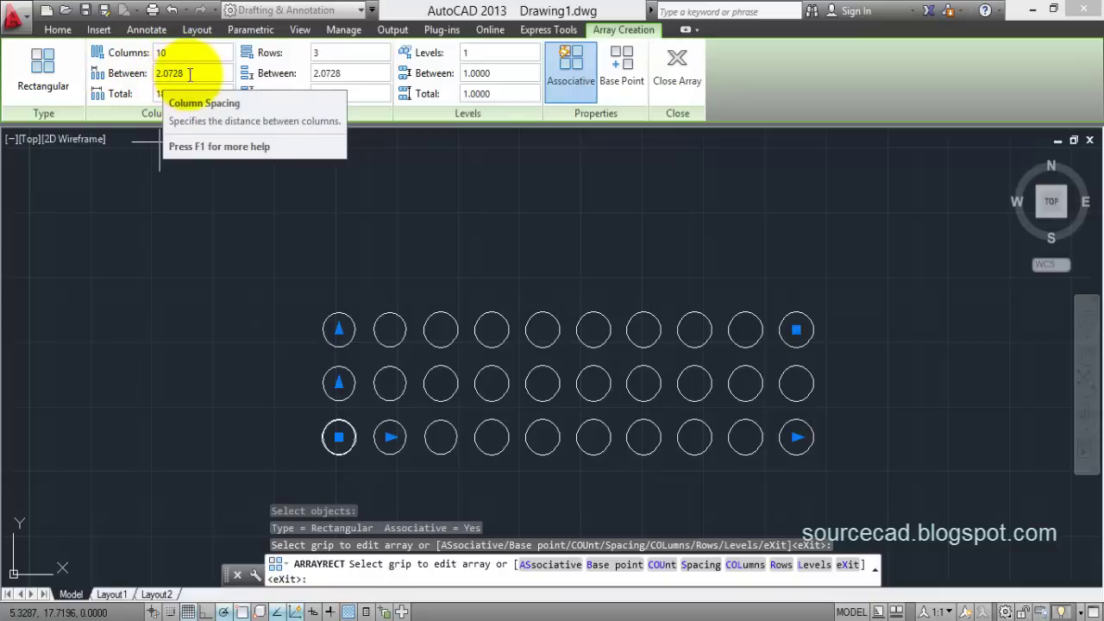
double_click(190, 74)
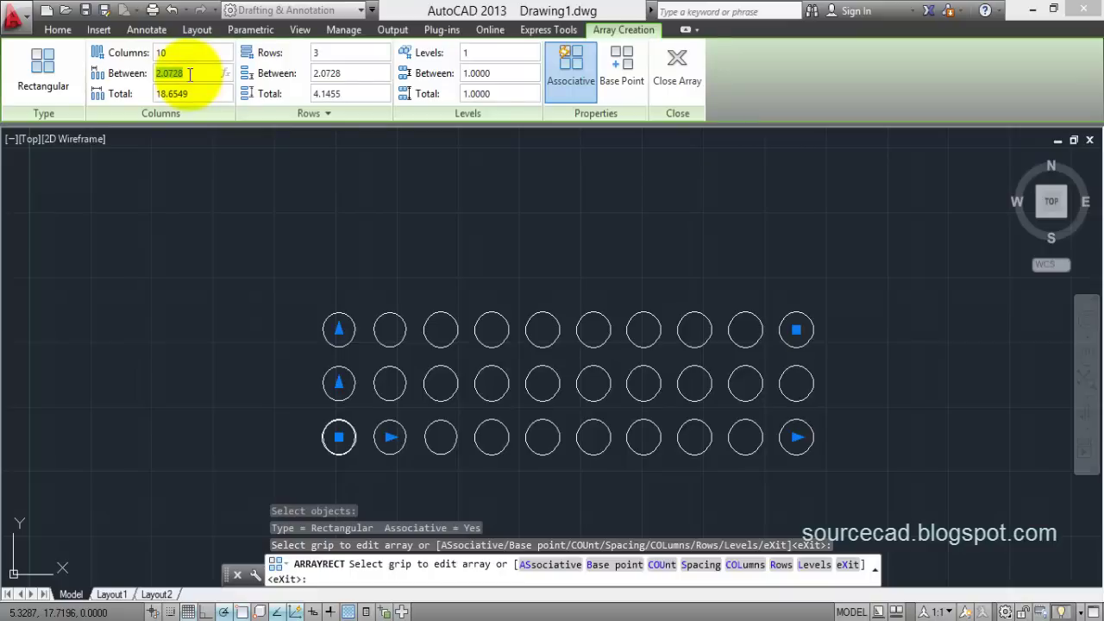
text(2)
key(Return)
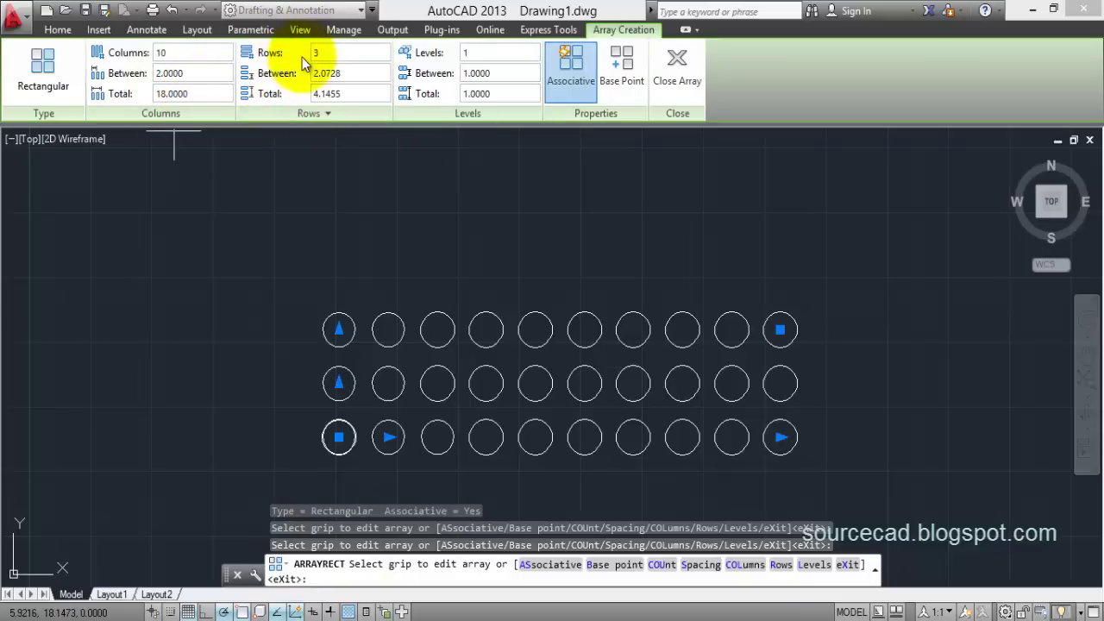
Set the array to 5 rows with a row spacing of 2.2 units
click(328, 53)
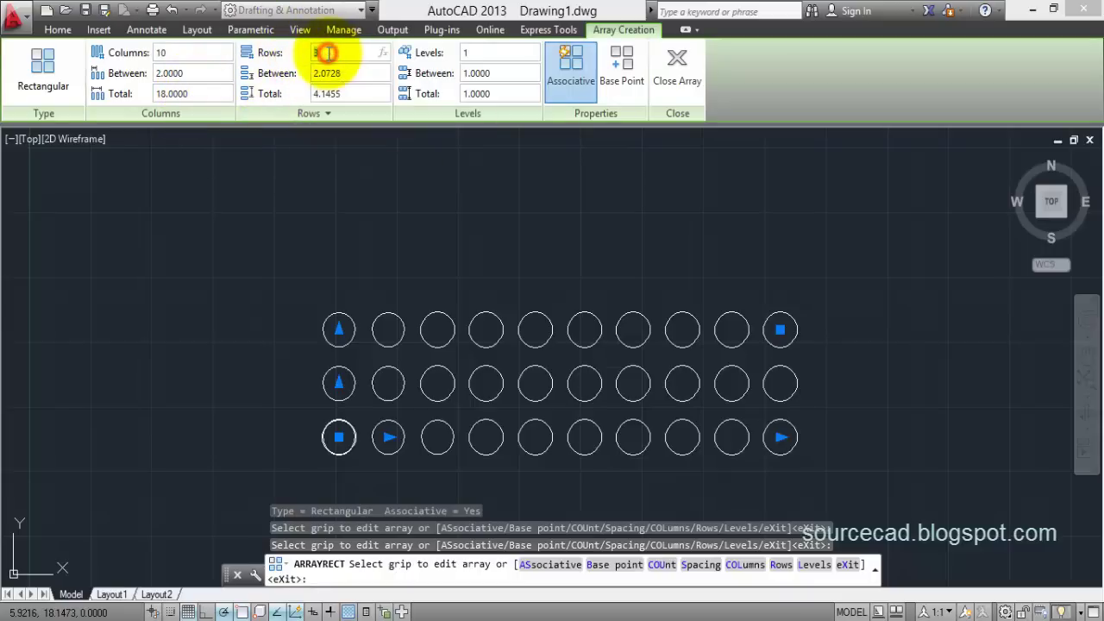
text(5)
key(Return)
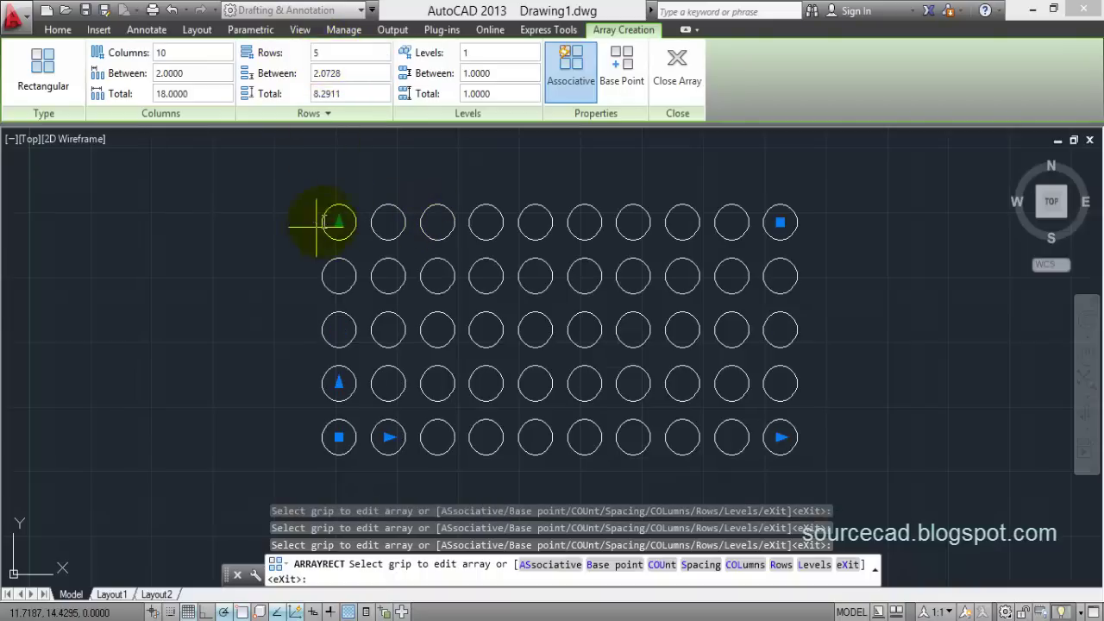
click(347, 75)
text(2.2)
key(Return)
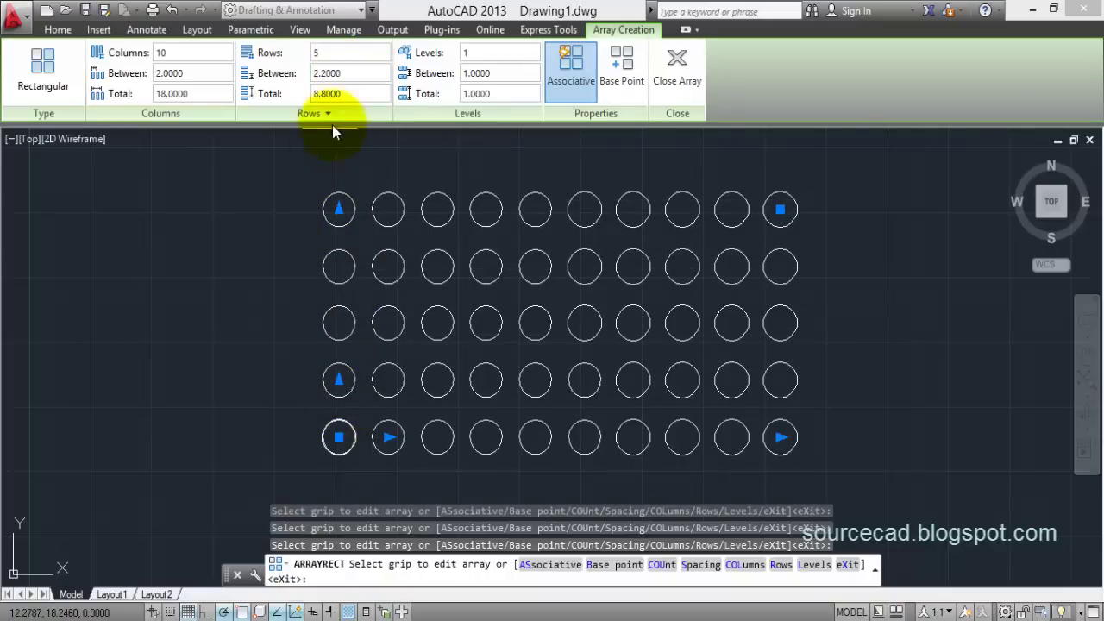
Increase the spacing between the array's rows to 3 units
click(343, 75)
text(3)
key(Return)
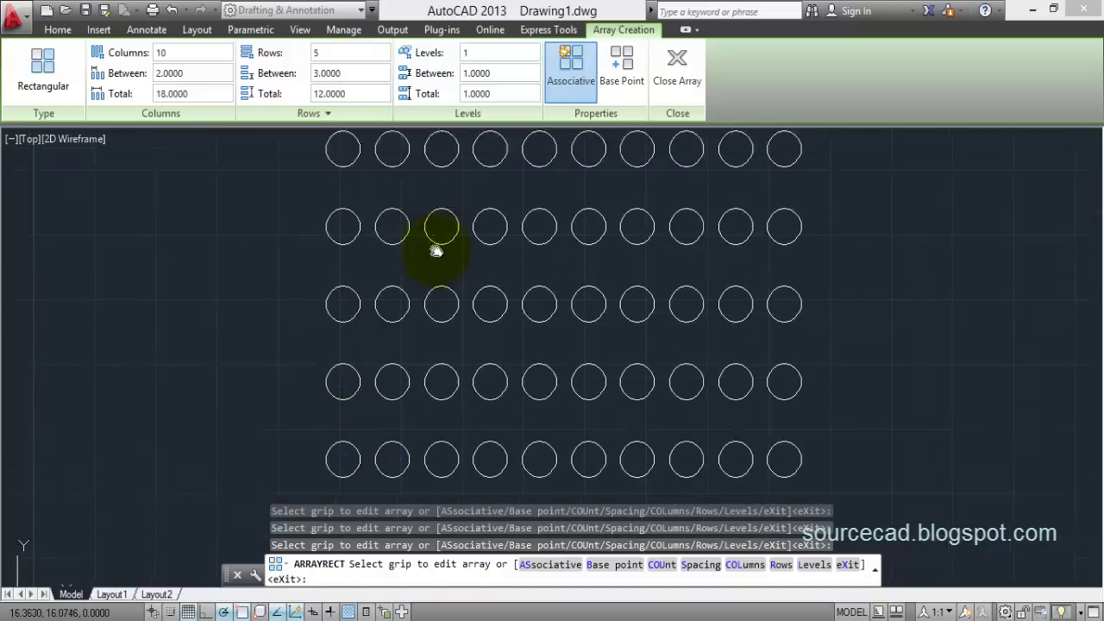
scroll(402, 323, down, 3)
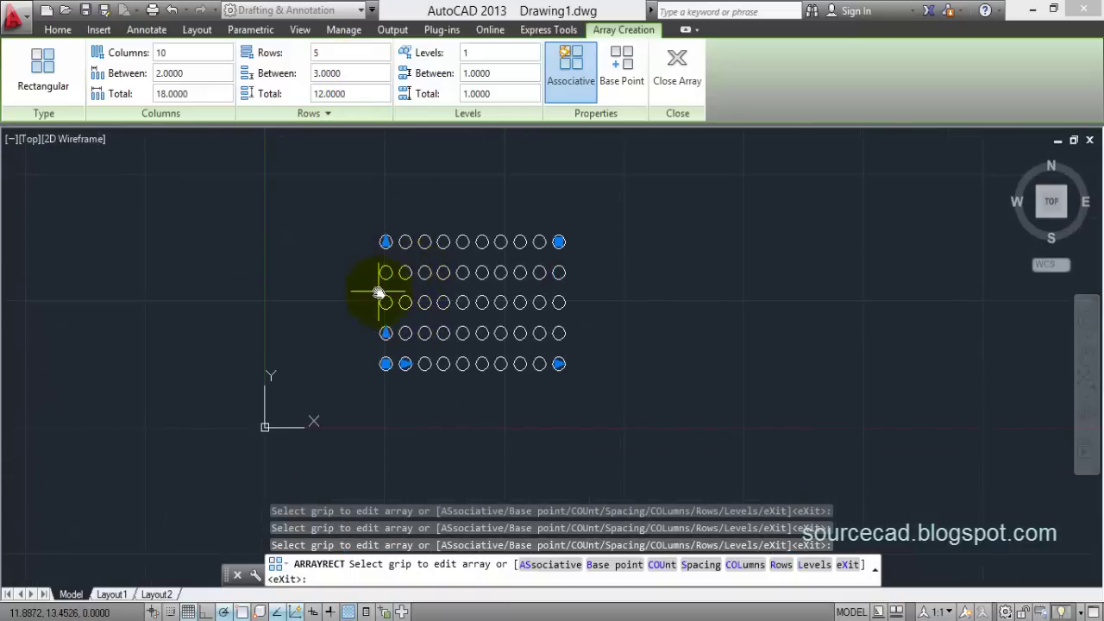
scroll(384, 289, up, 2)
Set the spacing between the array's rows back to 2.2 units
click(341, 74)
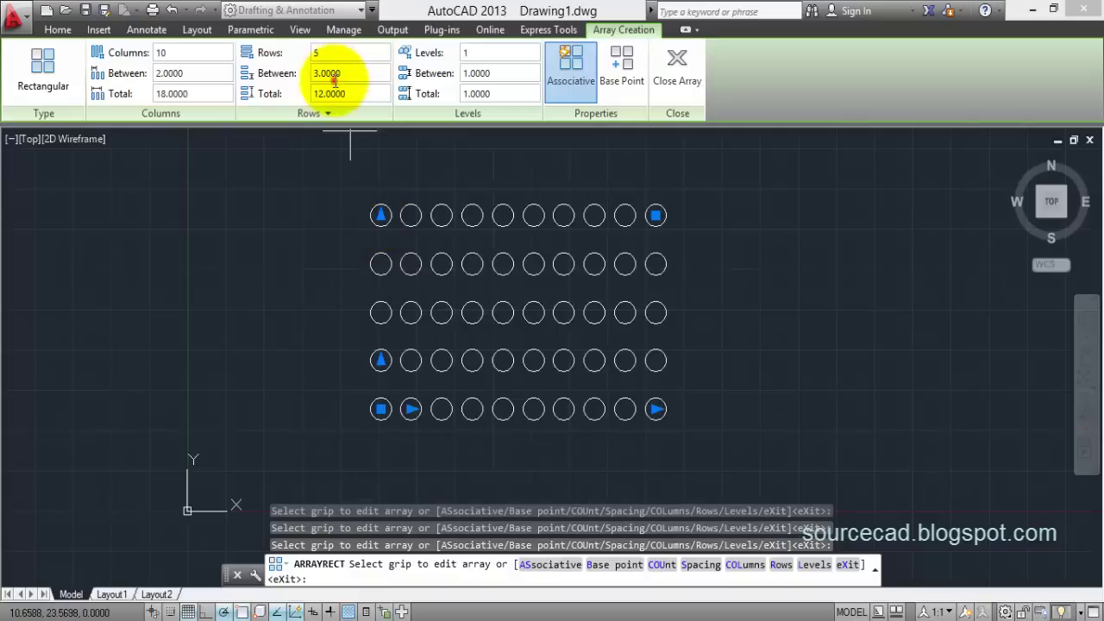
text(2.2)
key(Return)
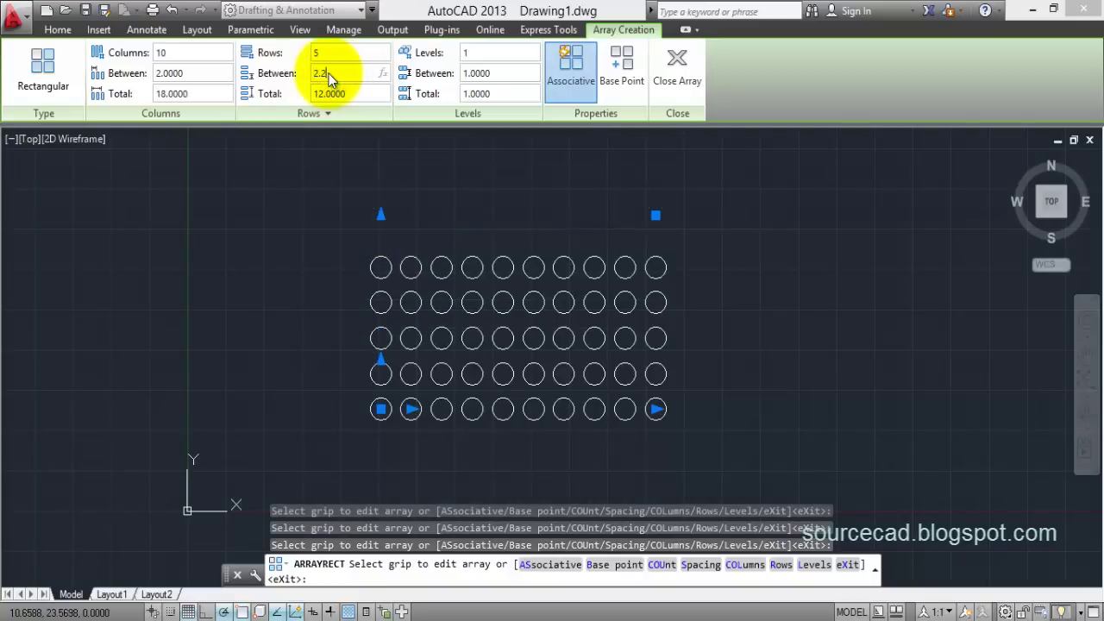
middle_drag(523, 365, 519, 348)
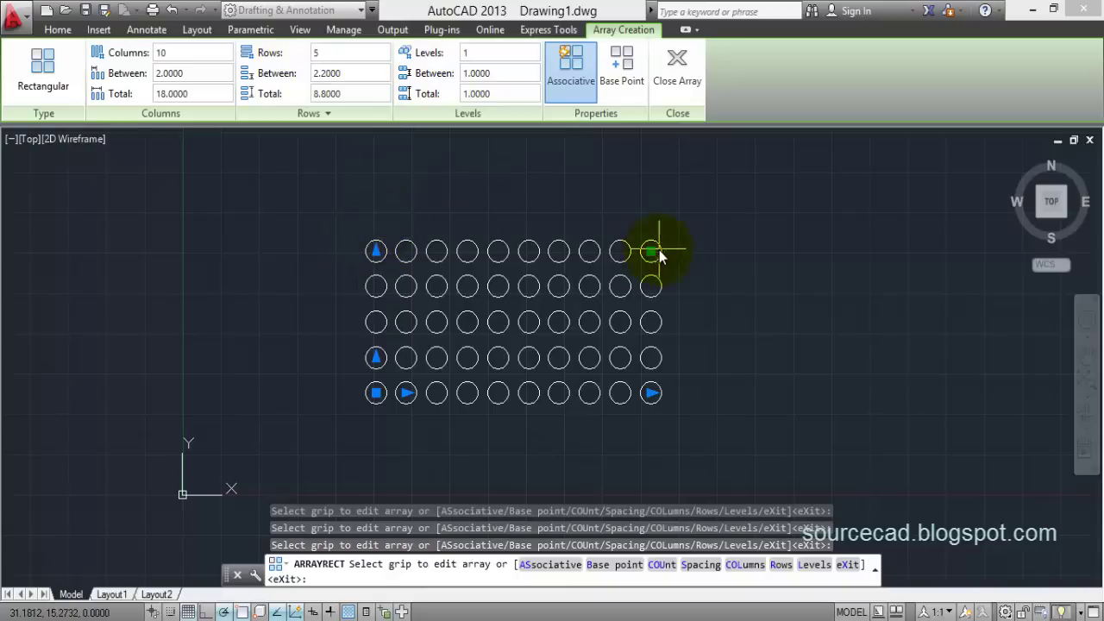
Set the number of levels in the circle array to 3
click(467, 54)
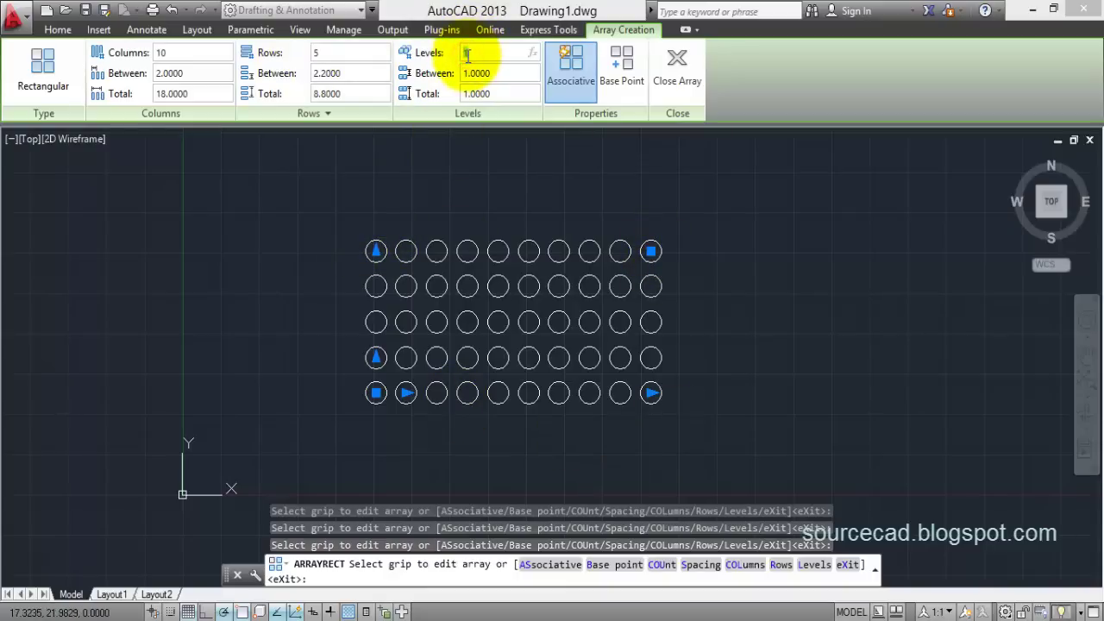
text(3)
key(Return)
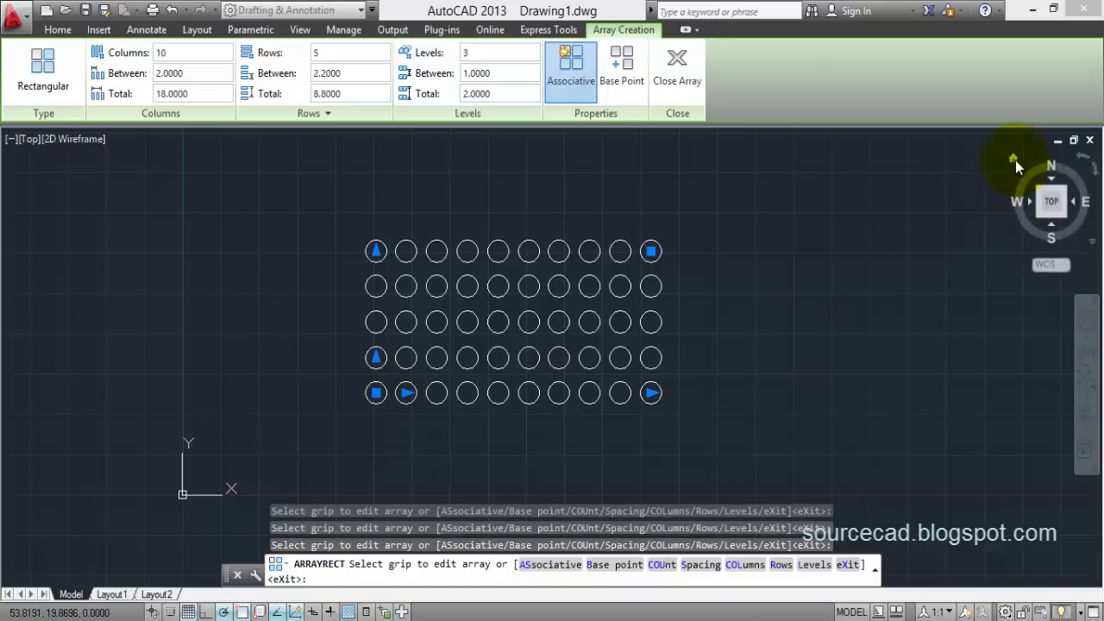
Show the array in a 3D view and set the spacing between its levels to 3 units
click(1015, 159)
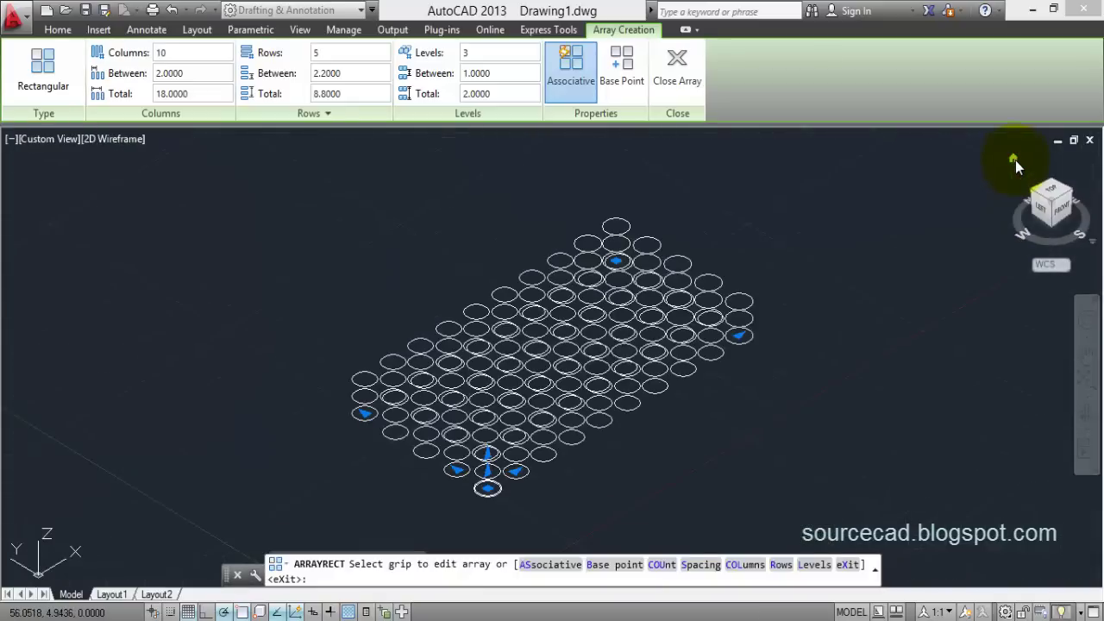
click(1087, 428)
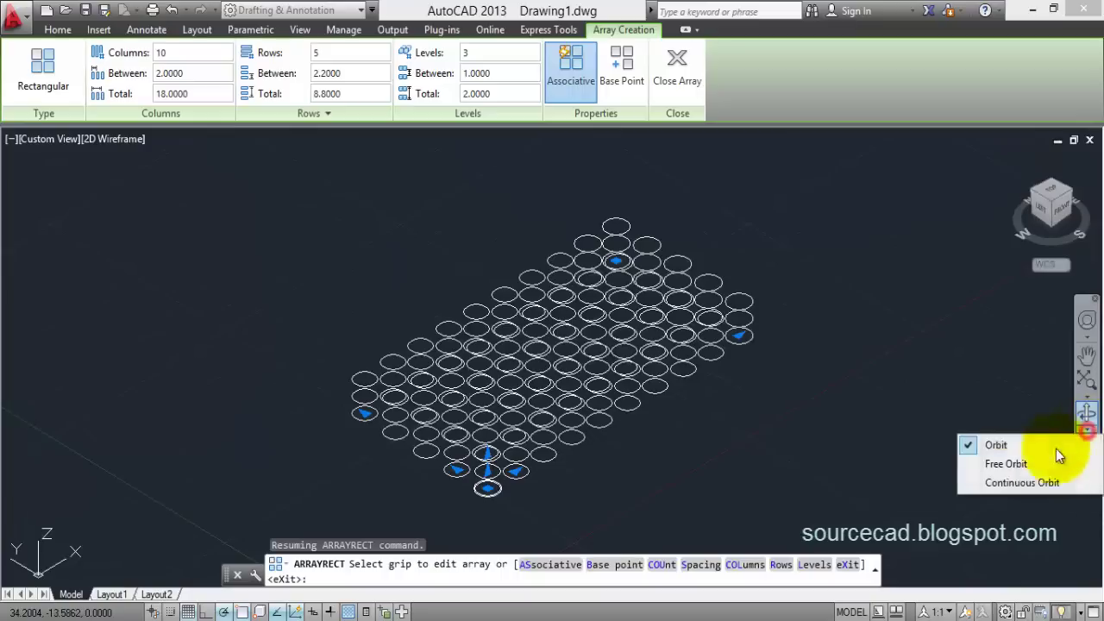
click(1006, 465)
drag(606, 481, 588, 391)
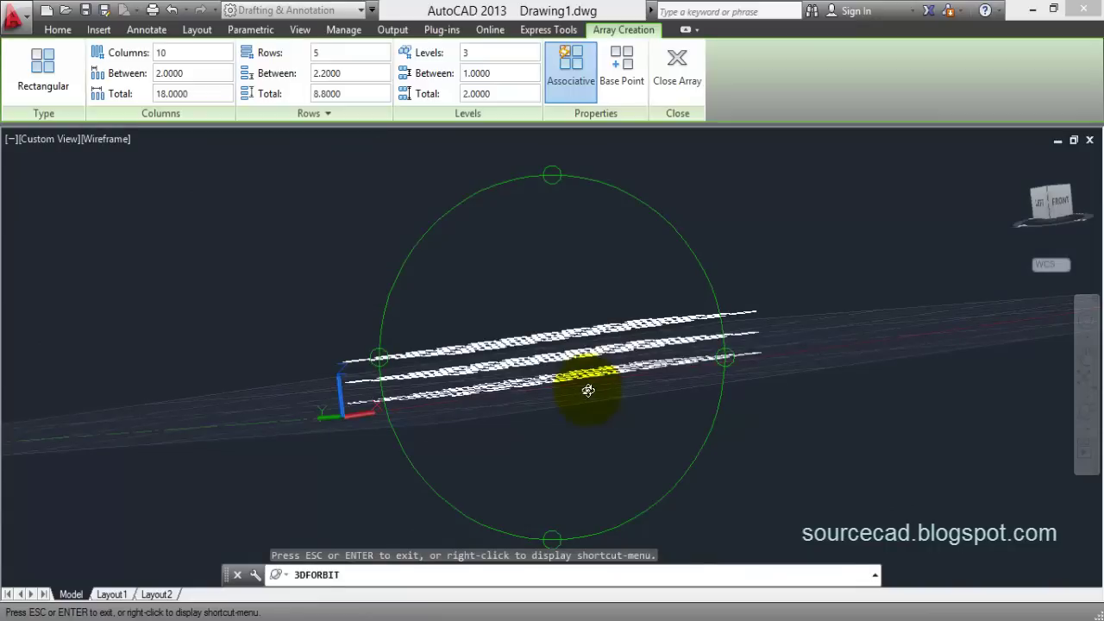
drag(587, 390, 463, 440)
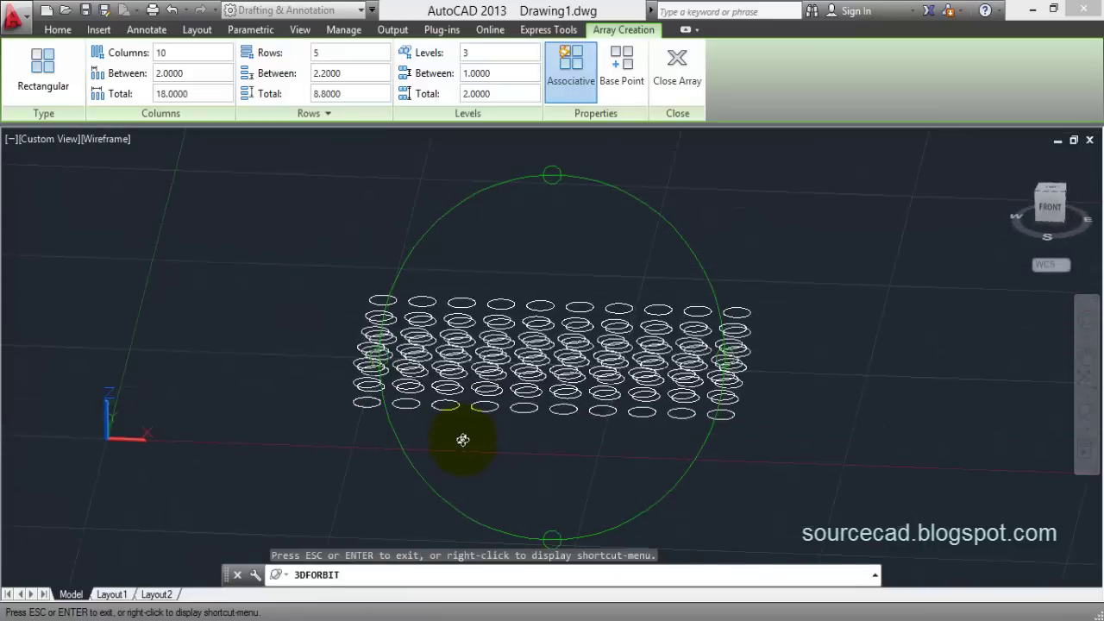
drag(469, 440, 559, 414)
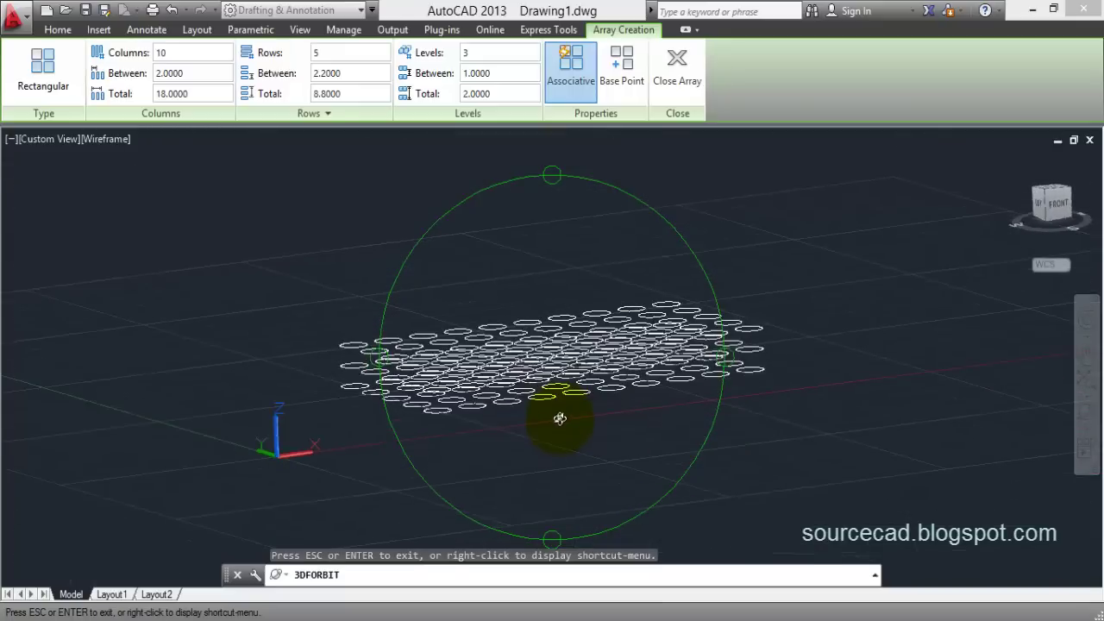
click(496, 73)
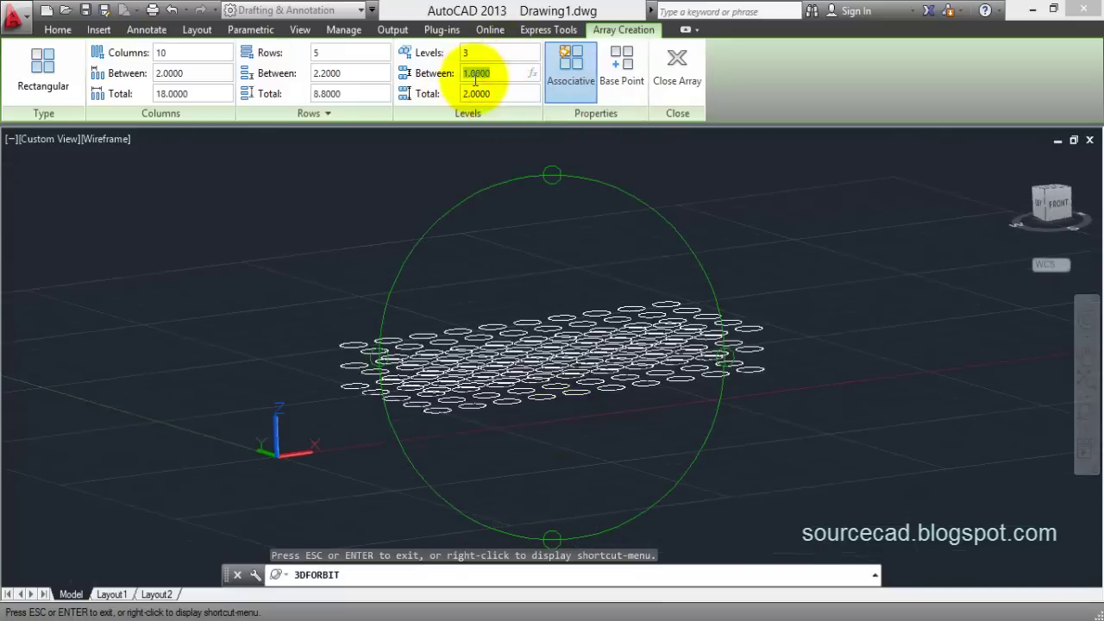
text(3)
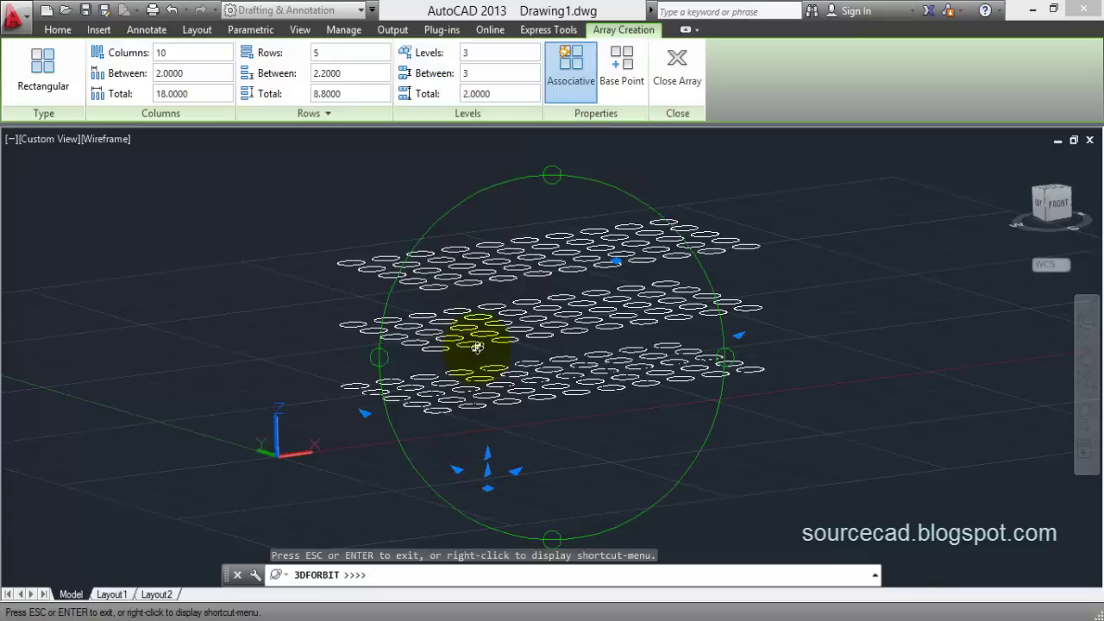
right_click(653, 196)
click(682, 207)
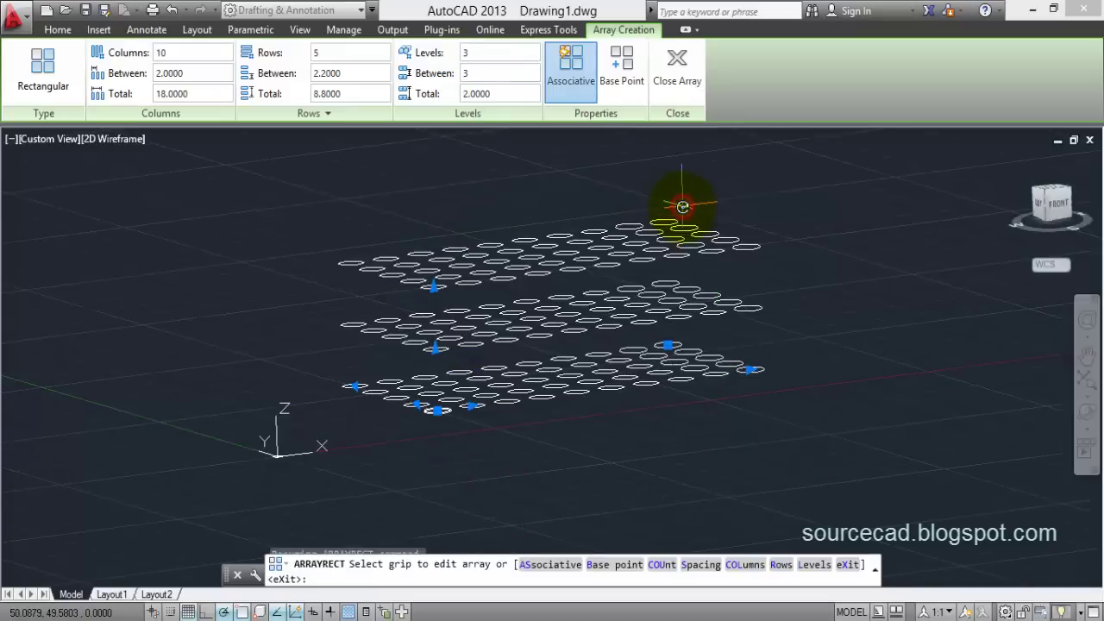
Return to the top view and reduce the array to 1 level
click(1087, 412)
drag(585, 262, 715, 233)
right_click(757, 205)
click(780, 204)
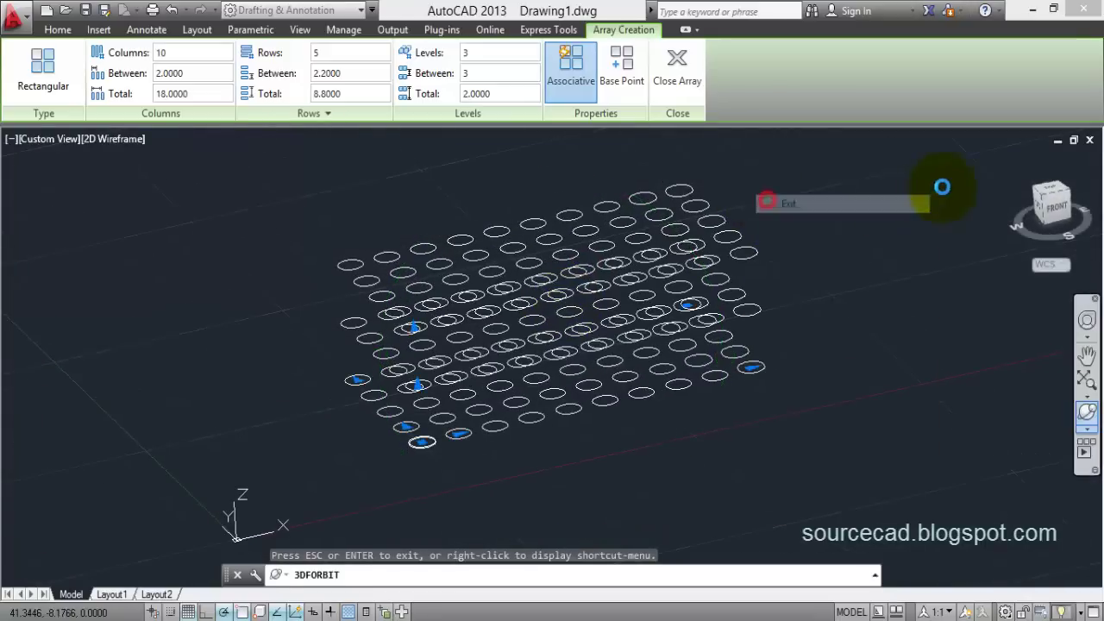
click(1051, 197)
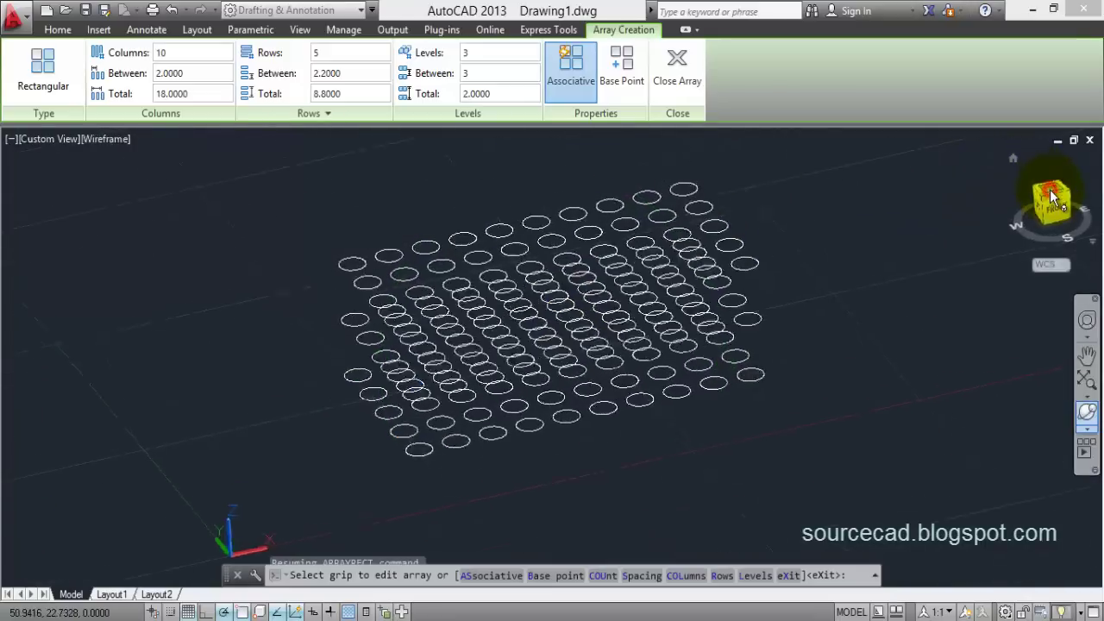
click(465, 53)
text(1)
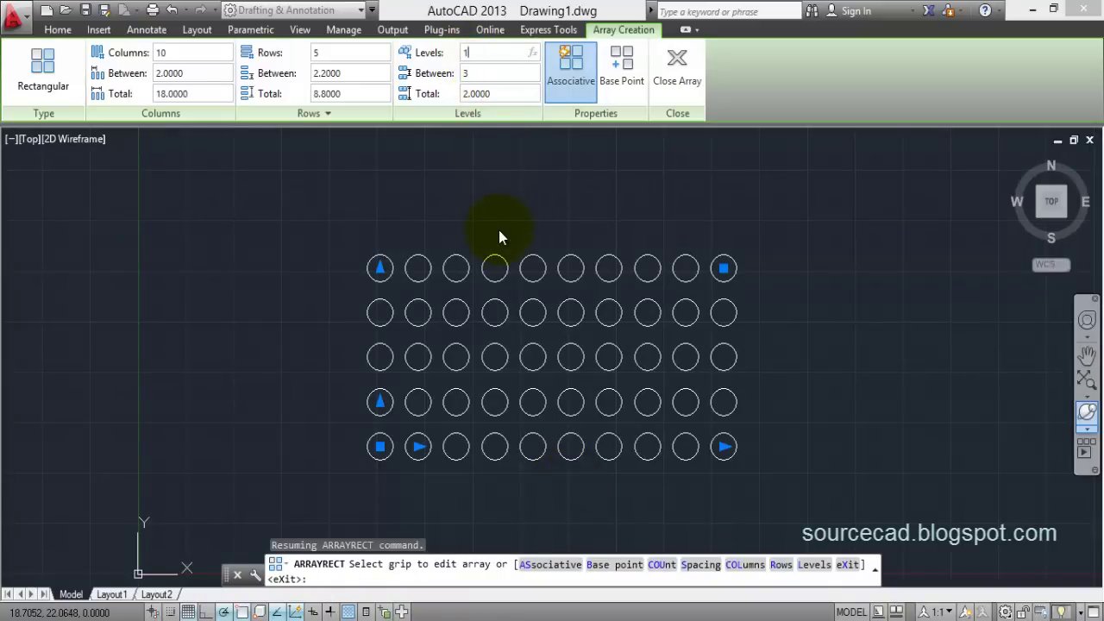
key(Return)
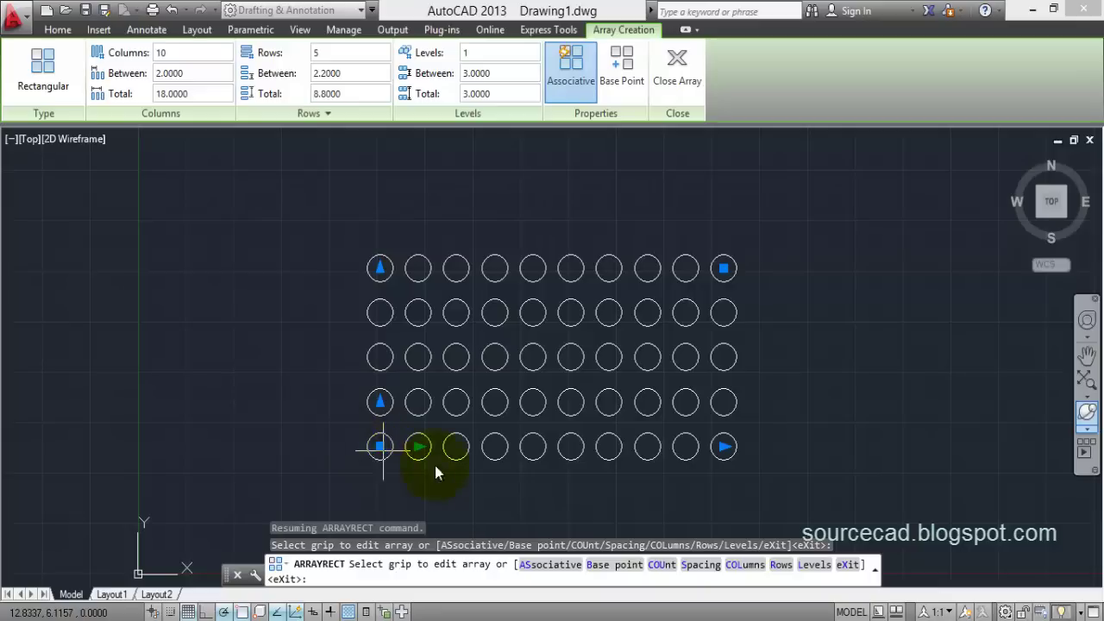
Set the array's base point to the centre of the circle in the fifth column of the middle row
click(616, 77)
click(533, 365)
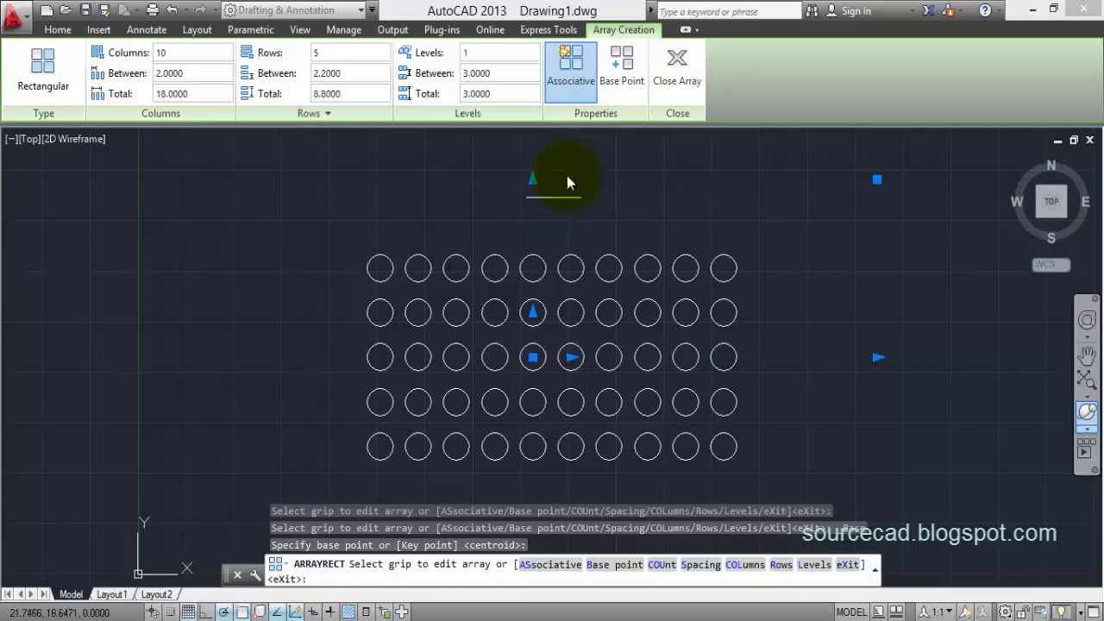
Finish editing the rectangular array and explode it into individual circles
click(675, 77)
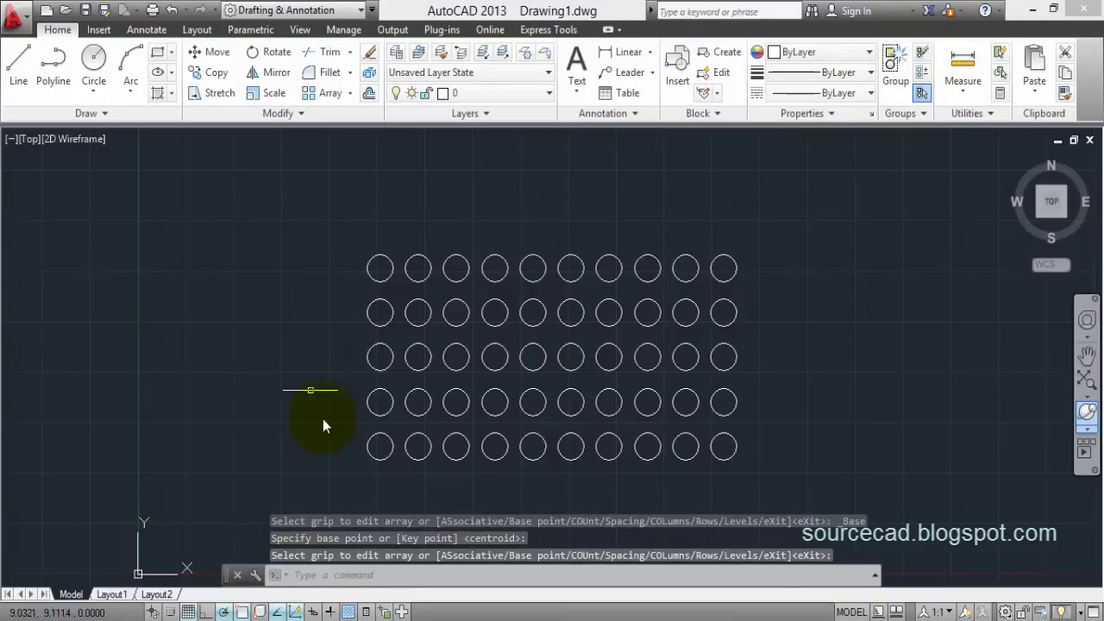
click(533, 360)
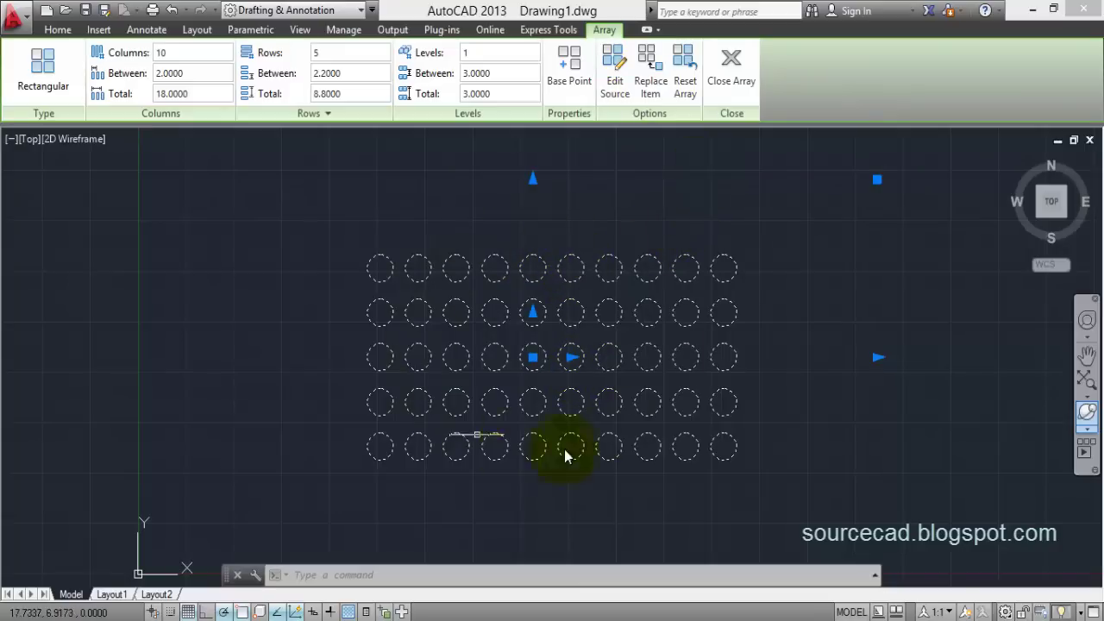
mouse_move(661, 276)
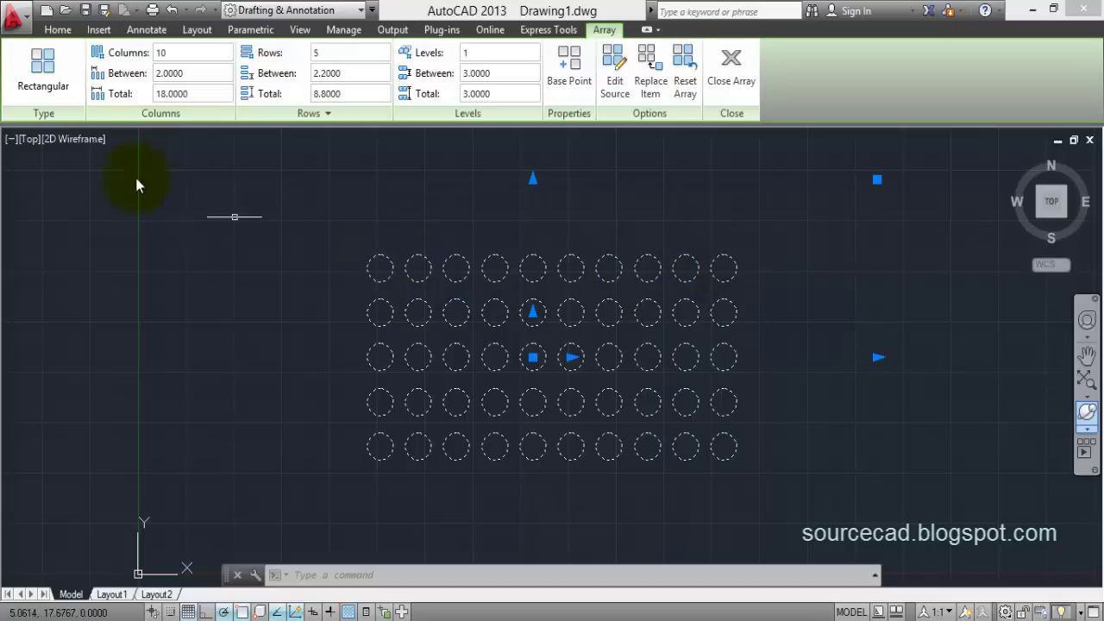
click(61, 30)
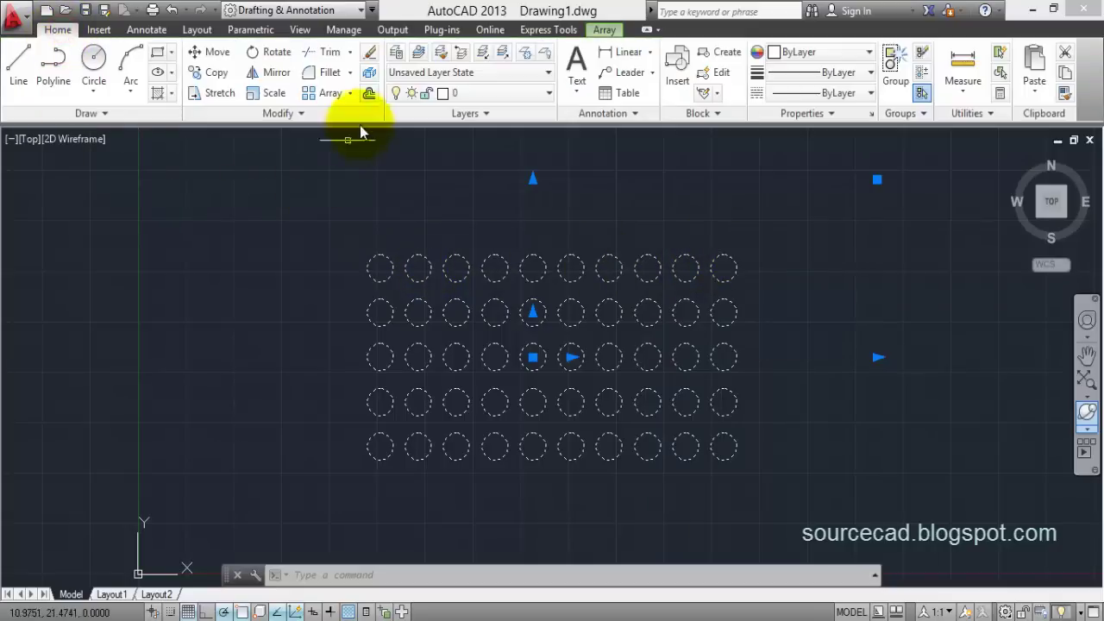
click(368, 74)
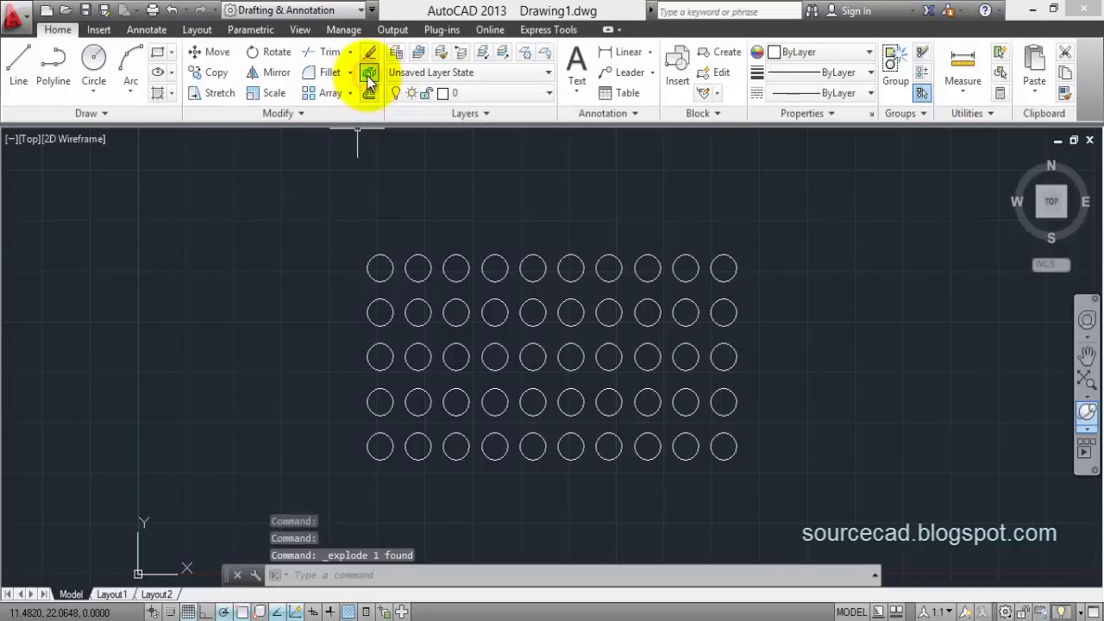
Check that the circles are separate objects by selecting the first three in the top row and the whole set, clearing each selection
click(375, 259)
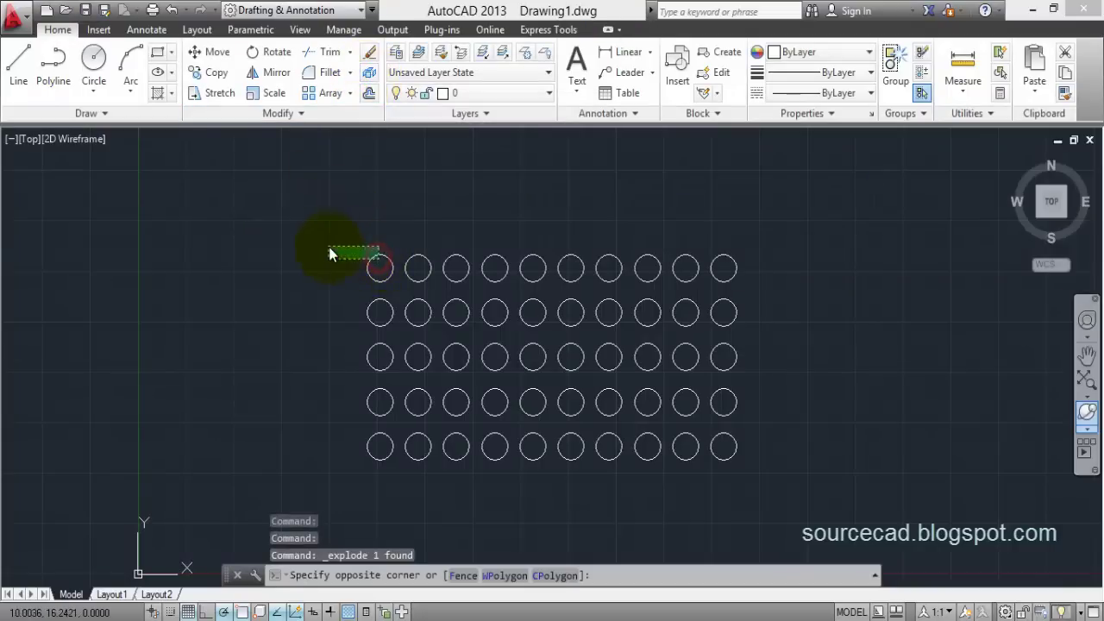
click(328, 246)
click(421, 263)
click(455, 261)
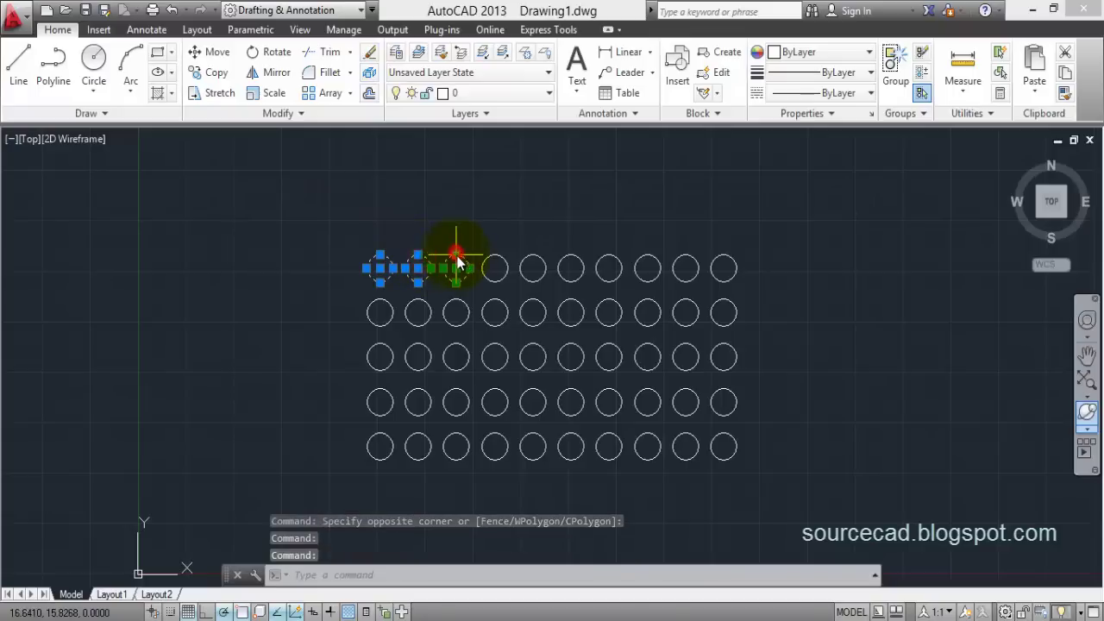
key(Escape)
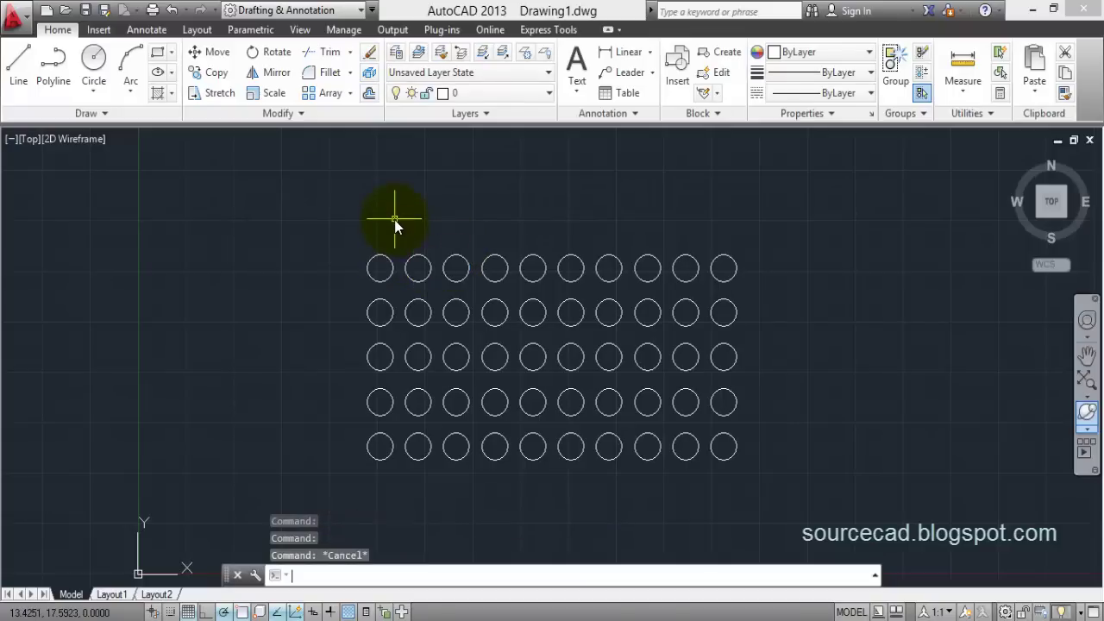
click(349, 237)
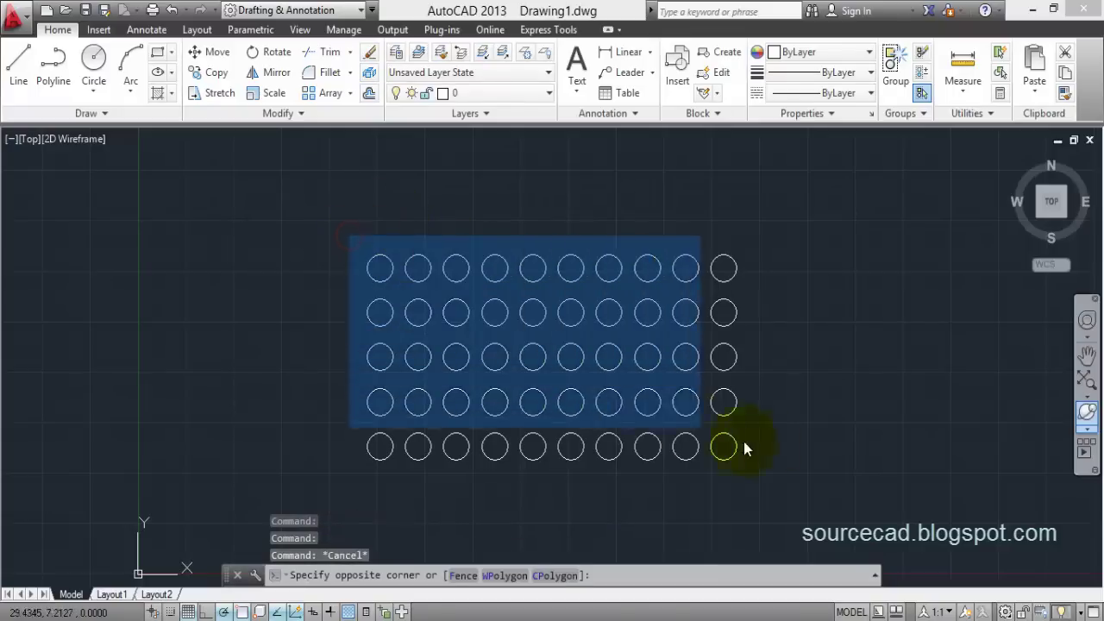
click(808, 468)
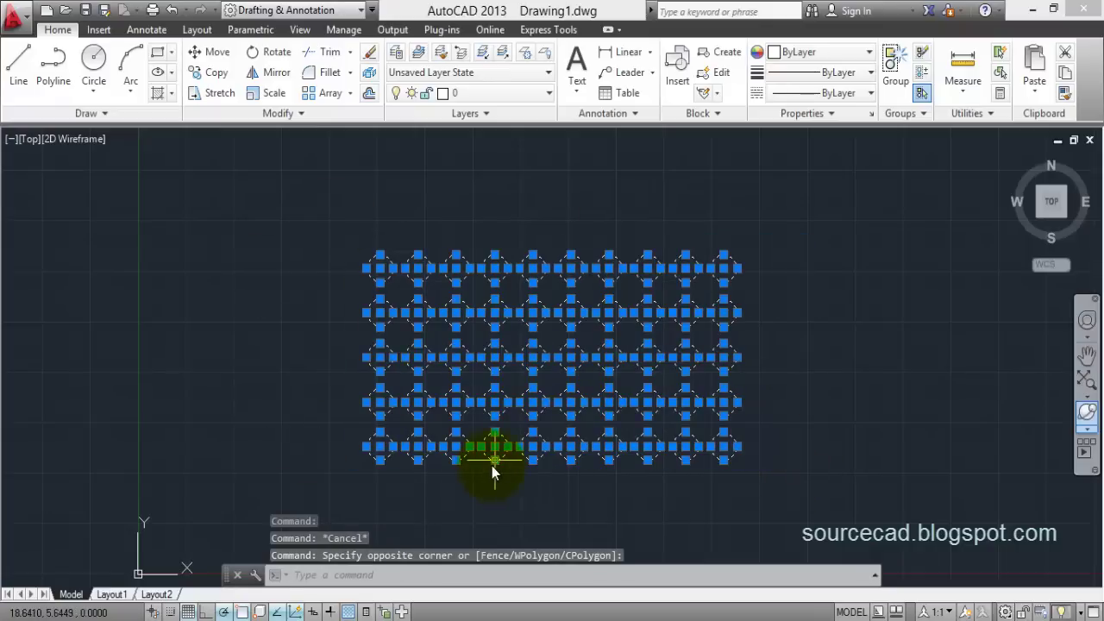
key(Escape)
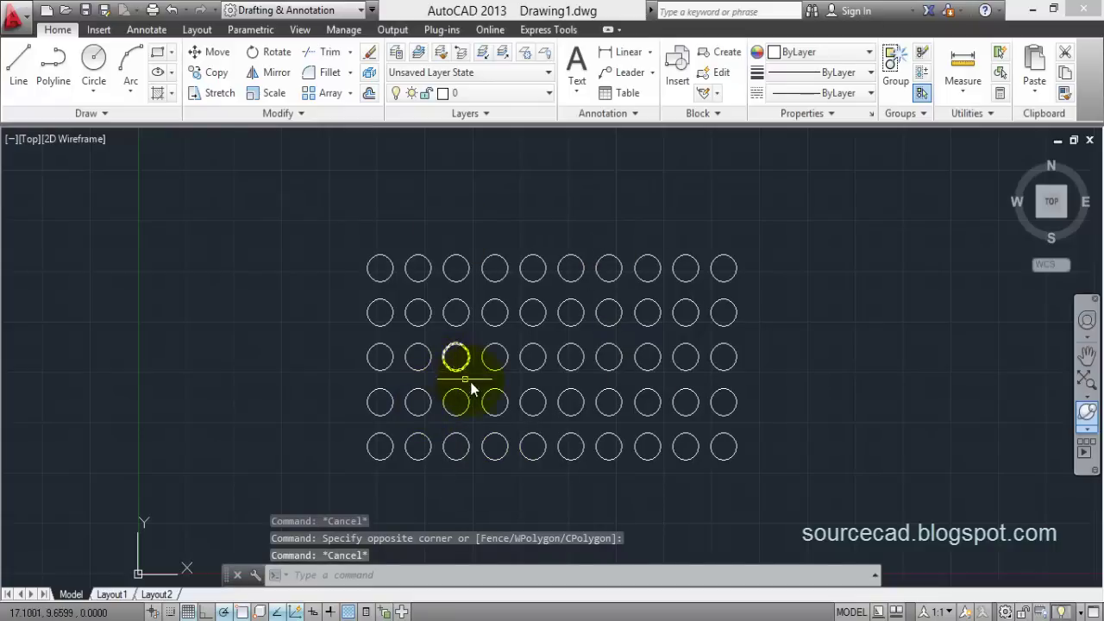
mouse_move(479, 384)
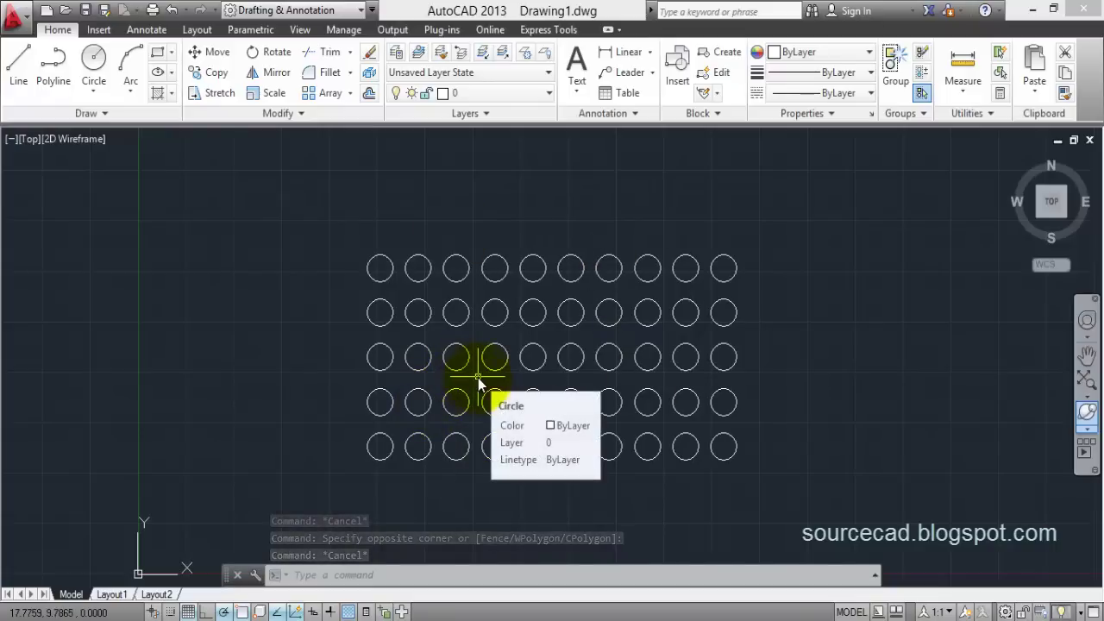
click(478, 378)
key(Escape)
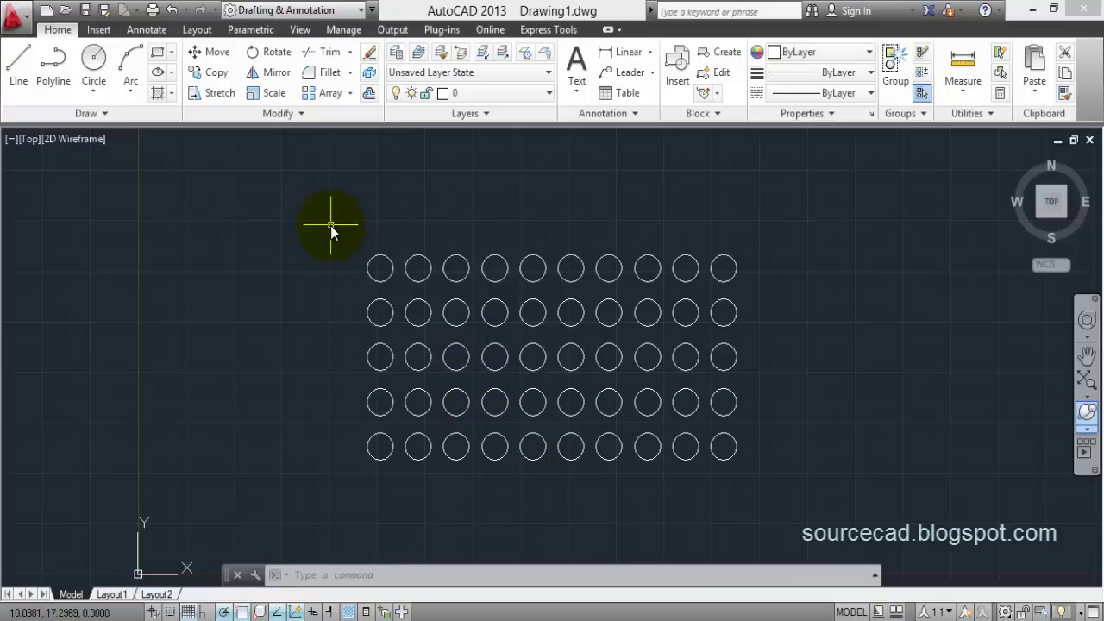
Select all the circles with a window around them and delete them
click(330, 225)
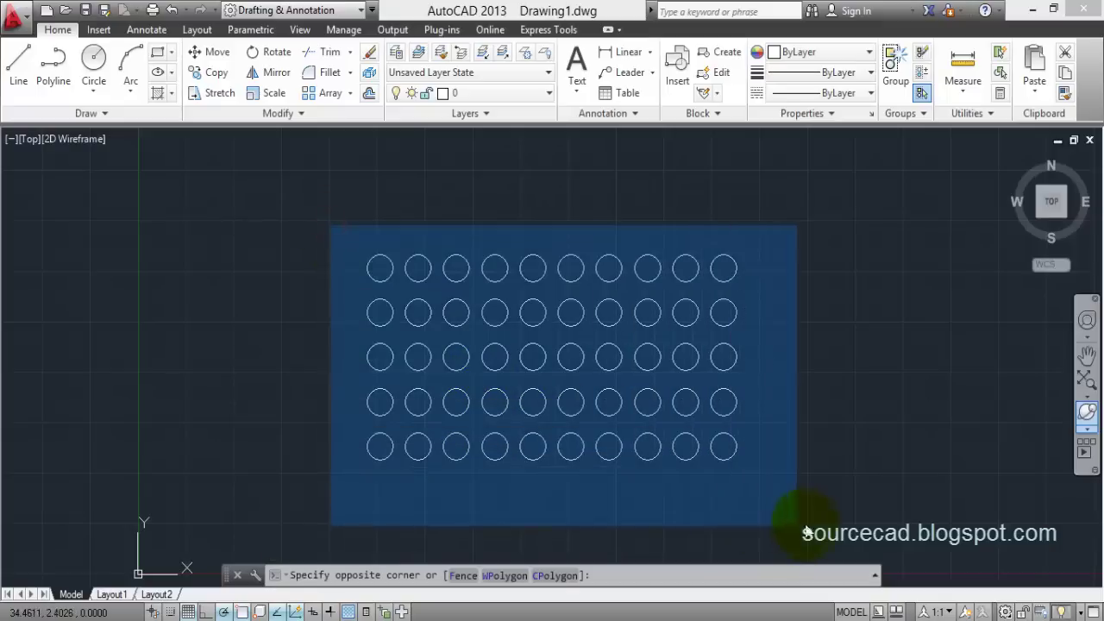
click(806, 524)
key(Delete)
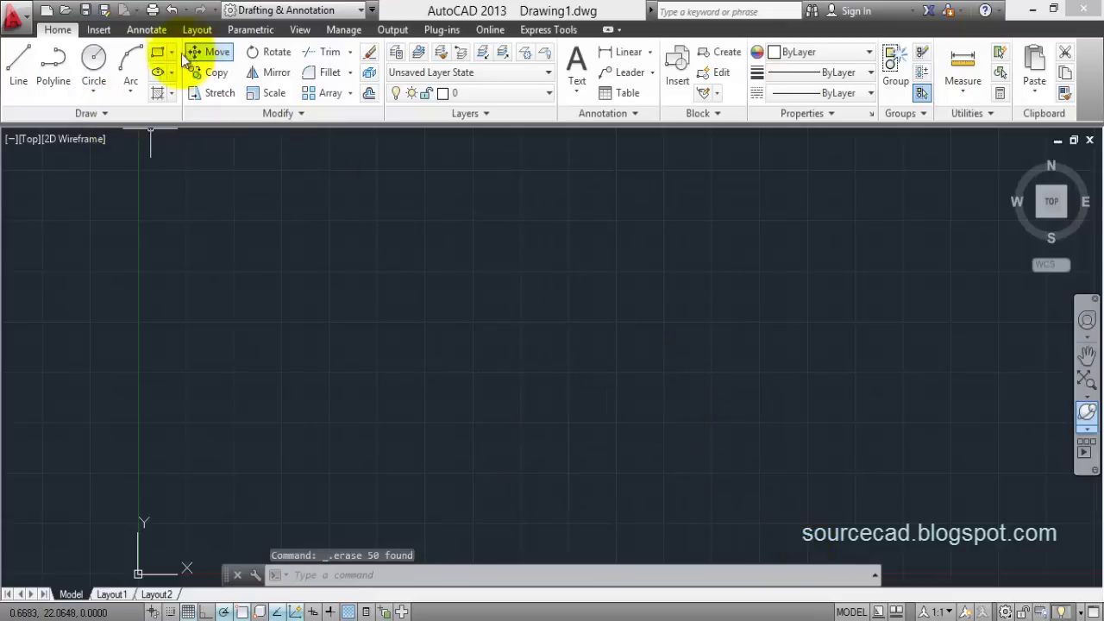
Draw a small horizontal rectangle in the empty drawing
click(157, 54)
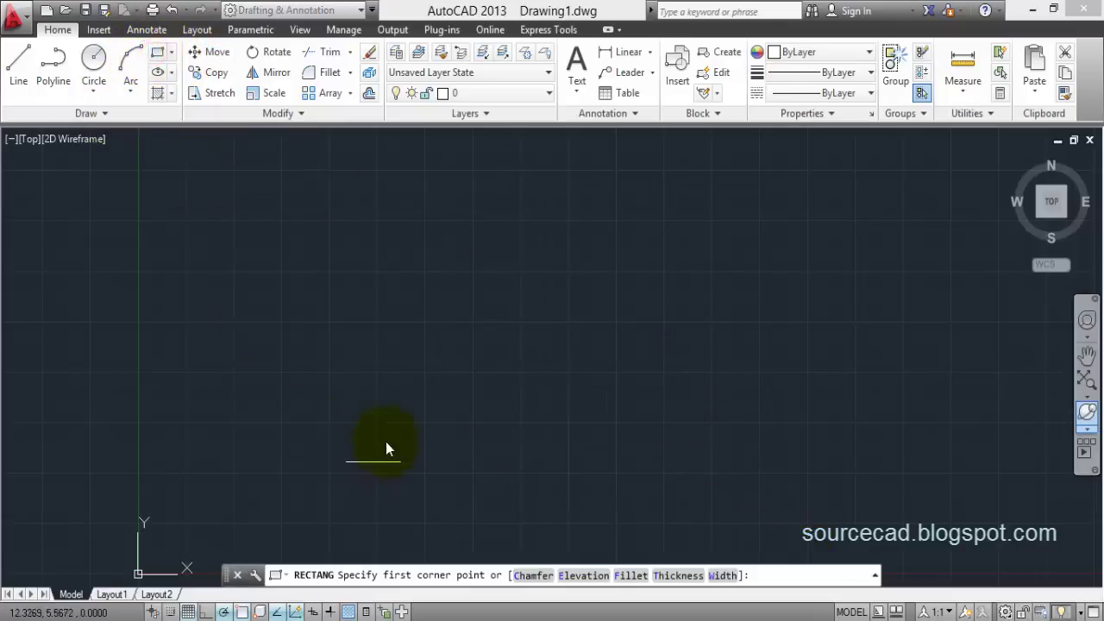
click(354, 424)
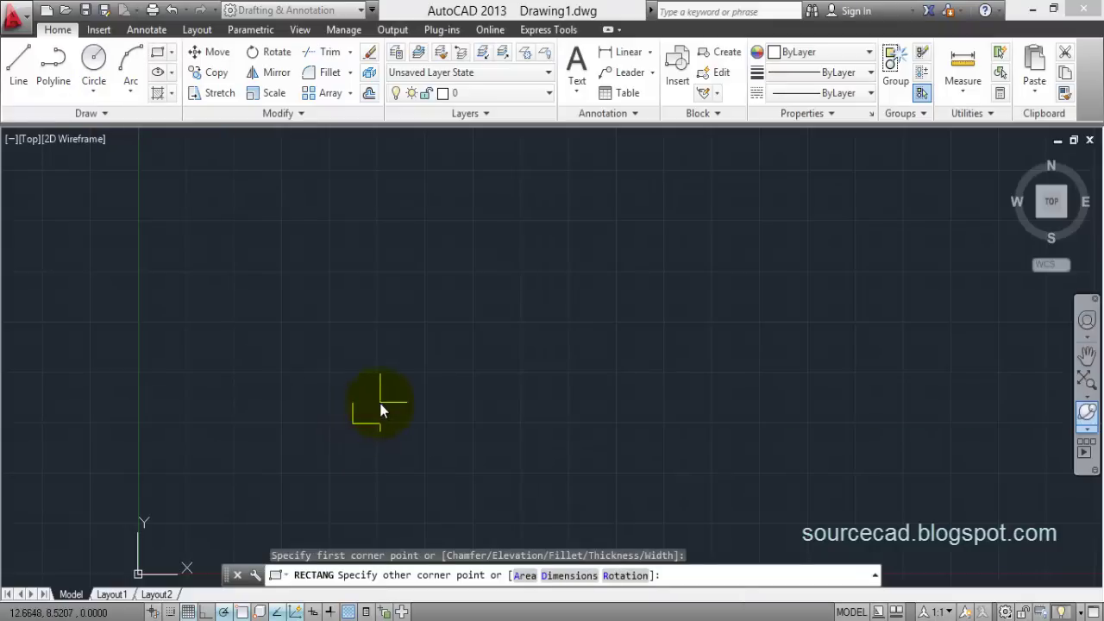
click(386, 400)
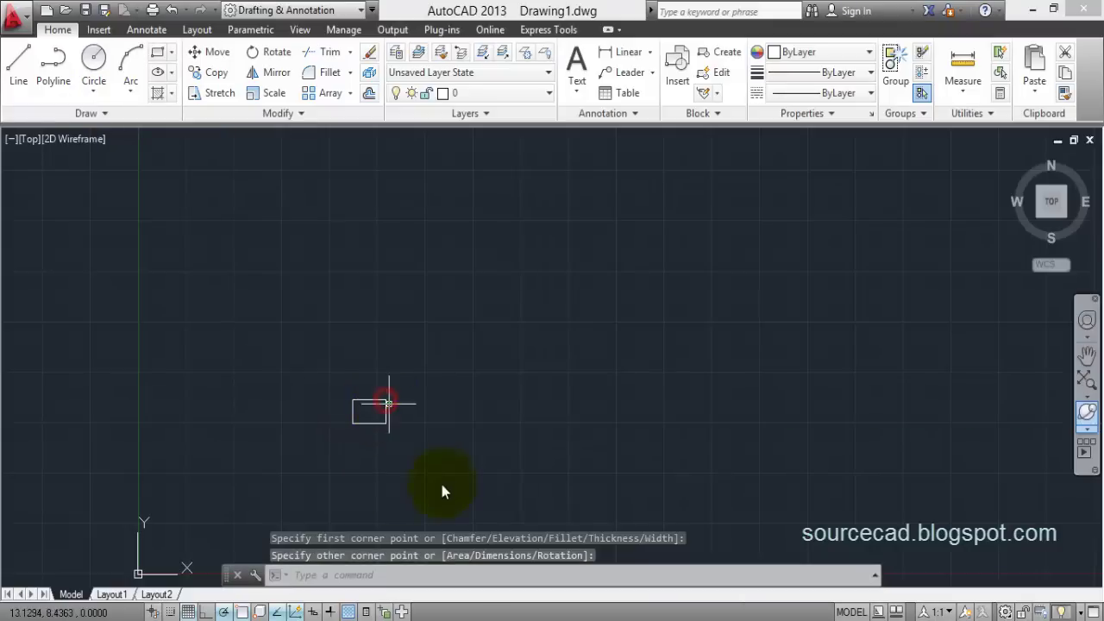
Draw a large circle centred to the right of the small rectangle, with its edge passing through the rectangle
click(93, 57)
click(577, 356)
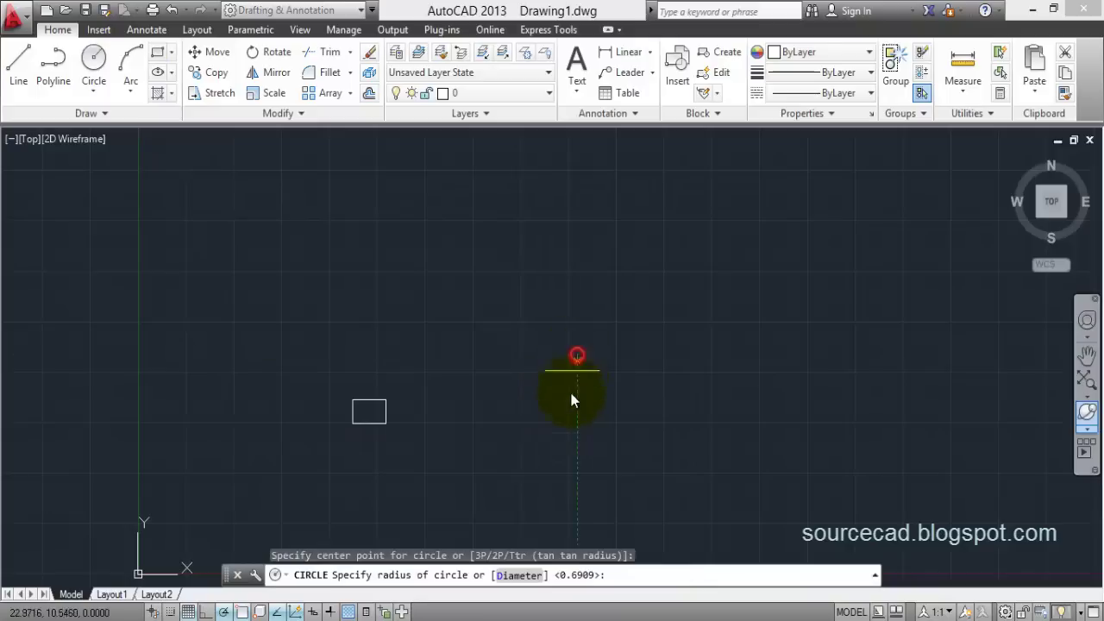
click(370, 401)
scroll(592, 366, down, 2)
middle_drag(596, 382, 483, 357)
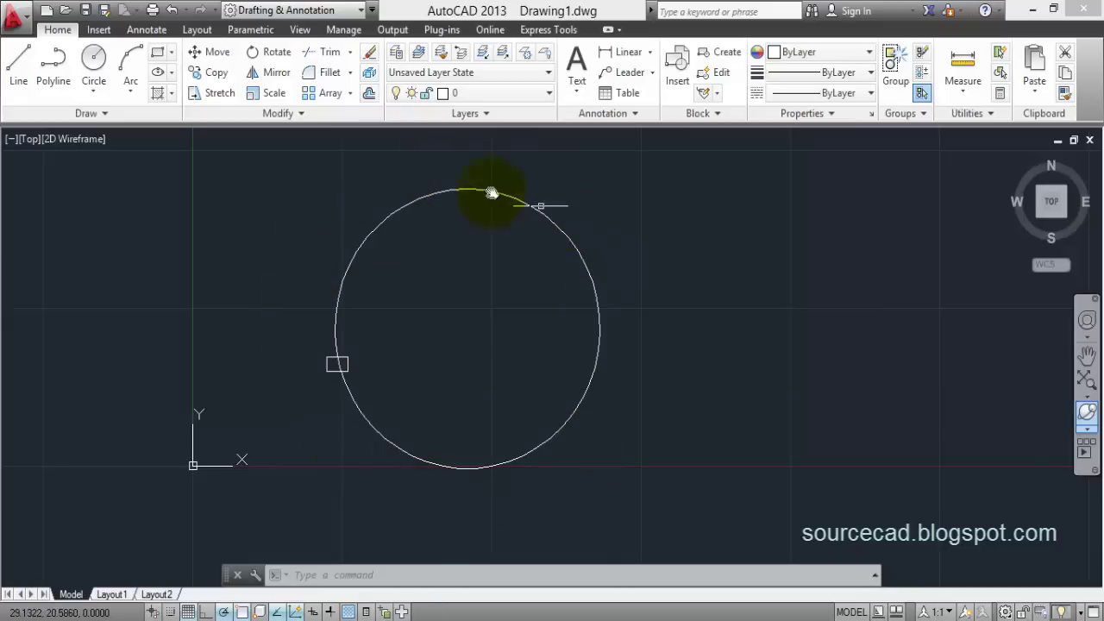
Create a polar array of the small rectangle around the large circle's centre with 20 items
click(350, 94)
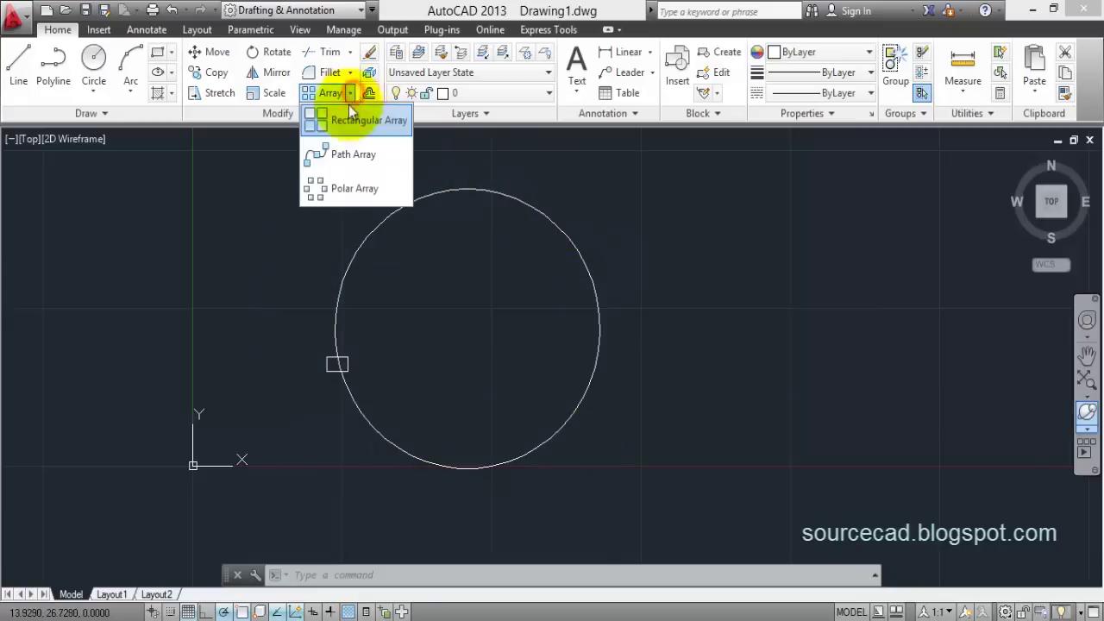
click(352, 189)
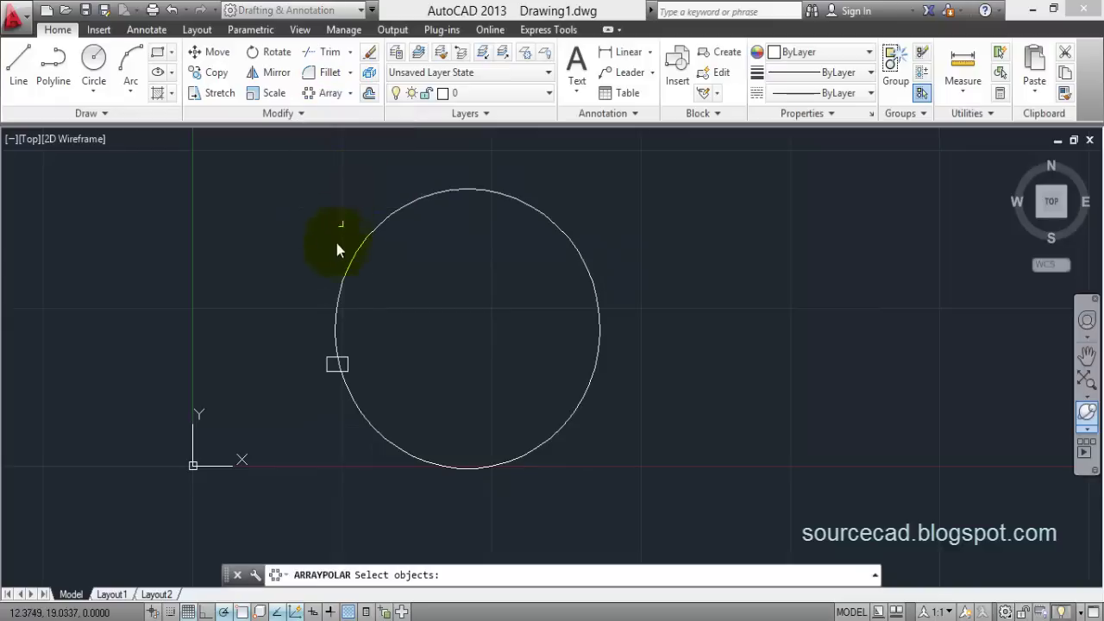
click(328, 367)
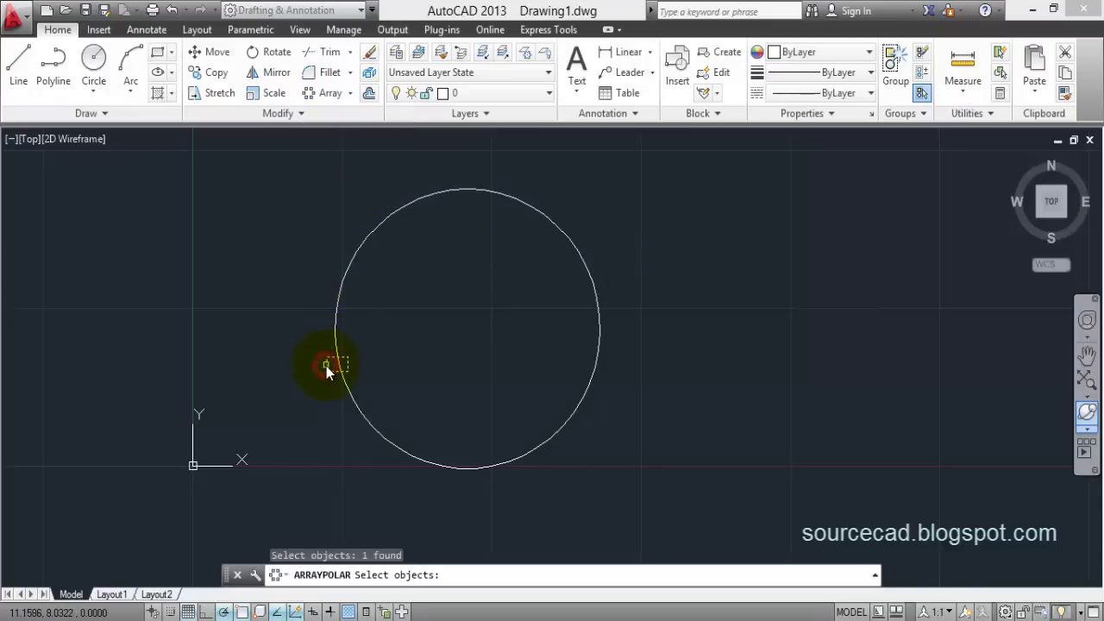
key(Return)
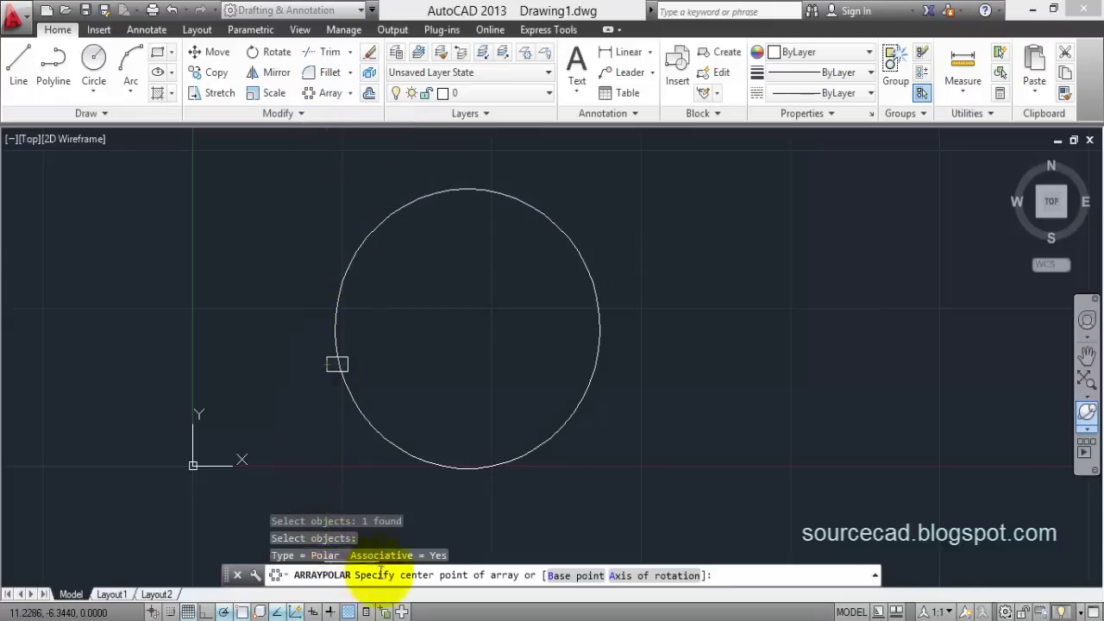
click(464, 328)
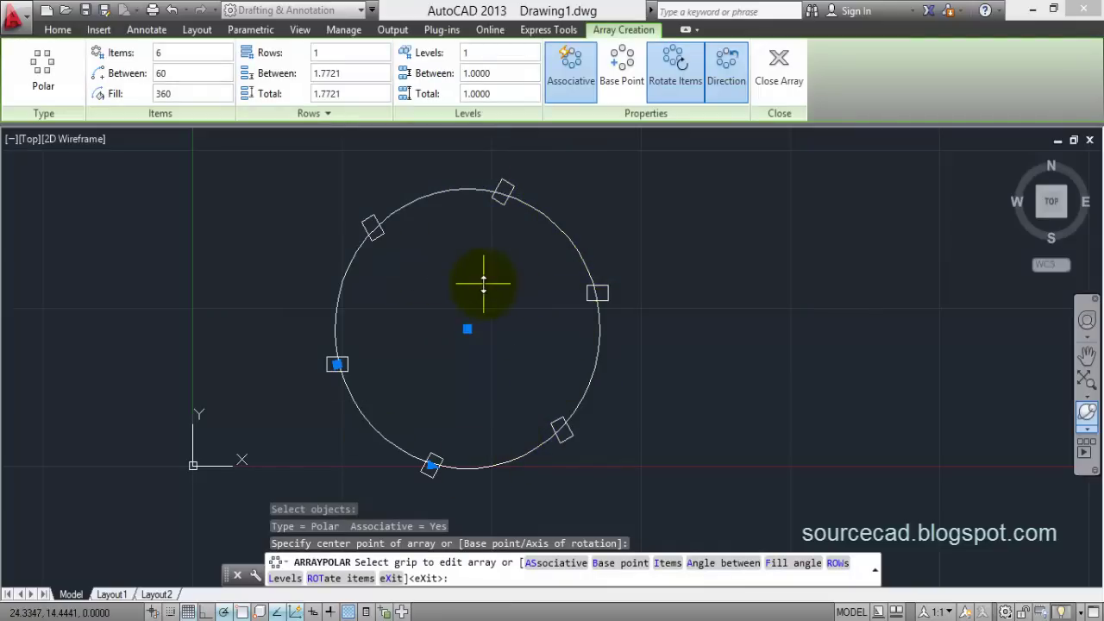
click(167, 53)
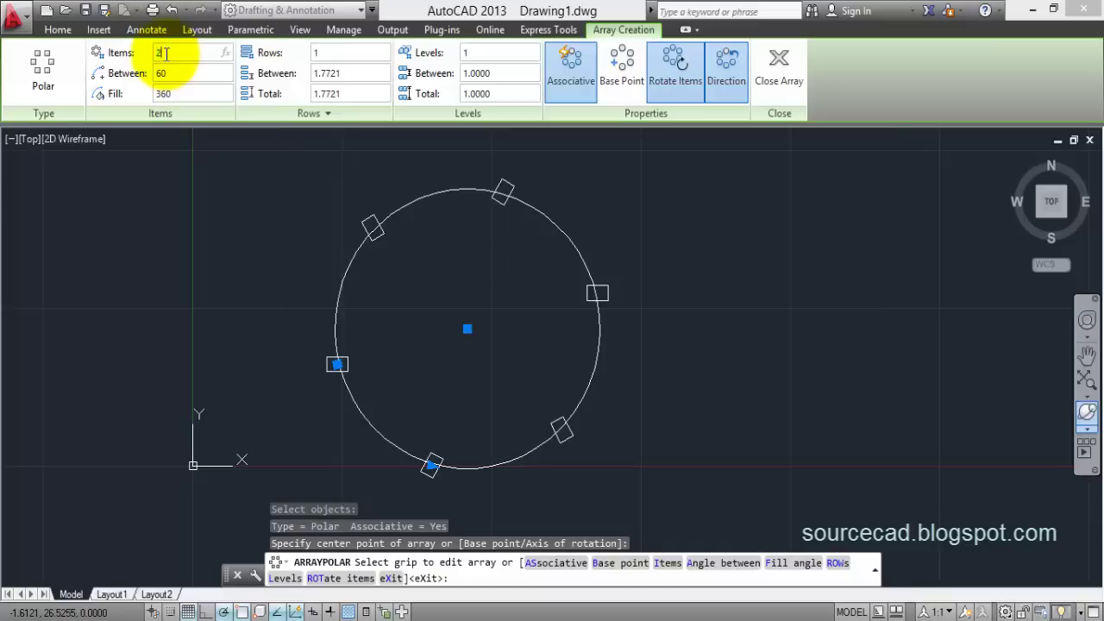
key(Return)
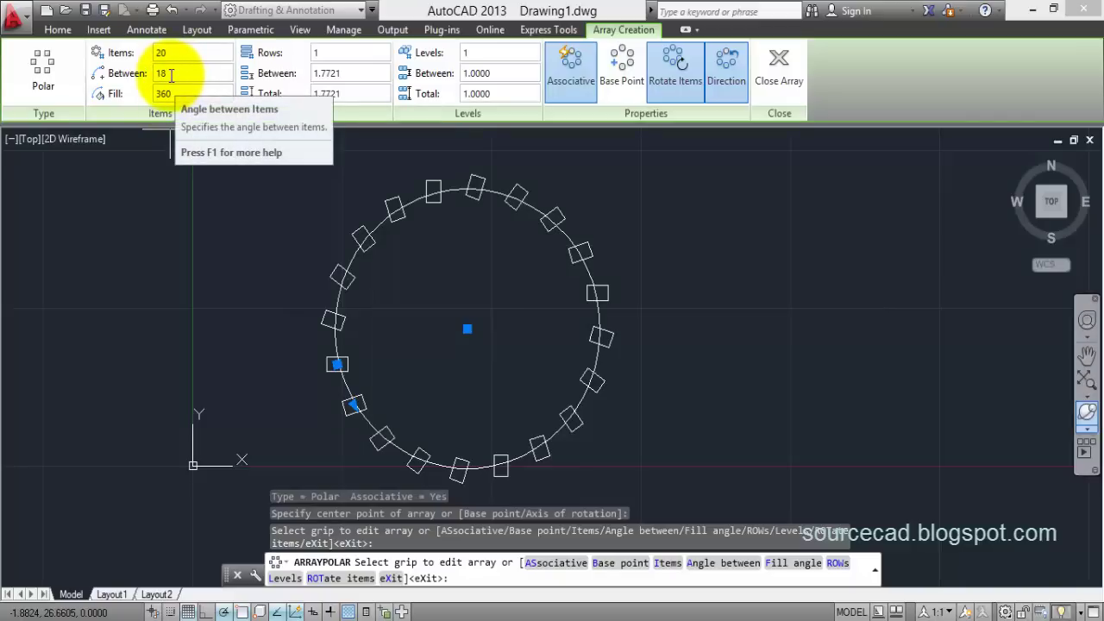
Set the polar array's fill angle to 270 degrees
click(175, 95)
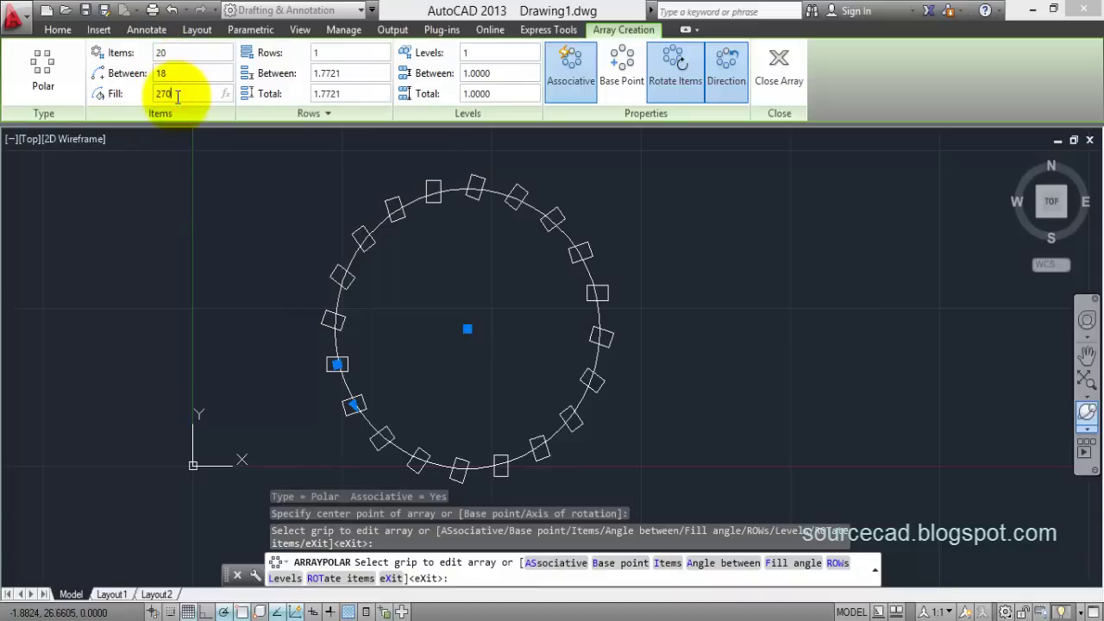
text(270)
key(Return)
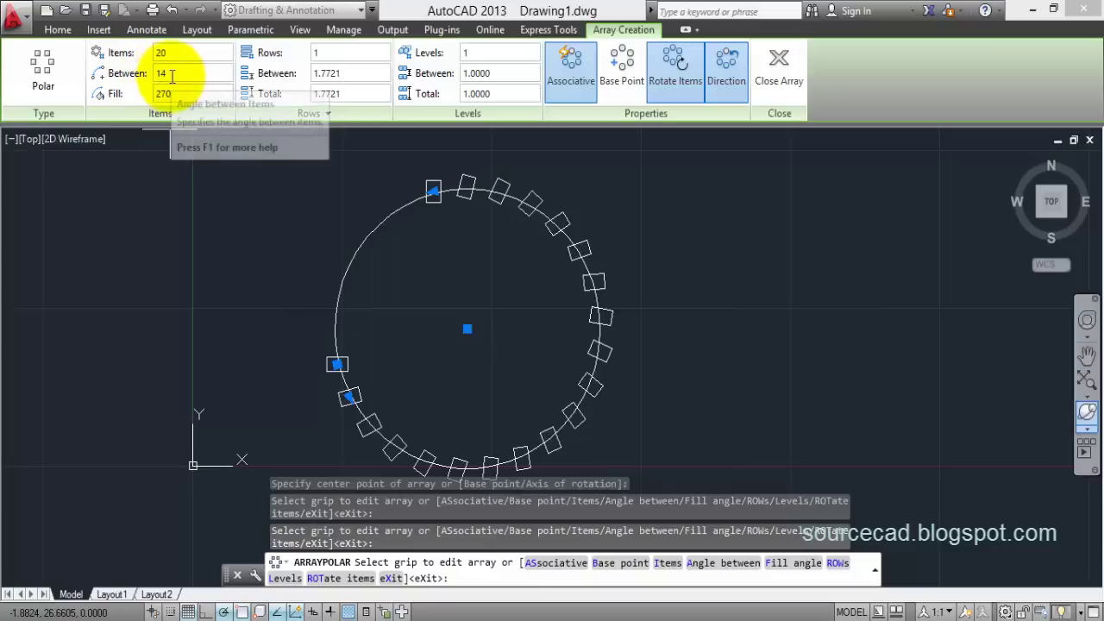
Return the polar array's fill angle to 360 degrees
click(171, 74)
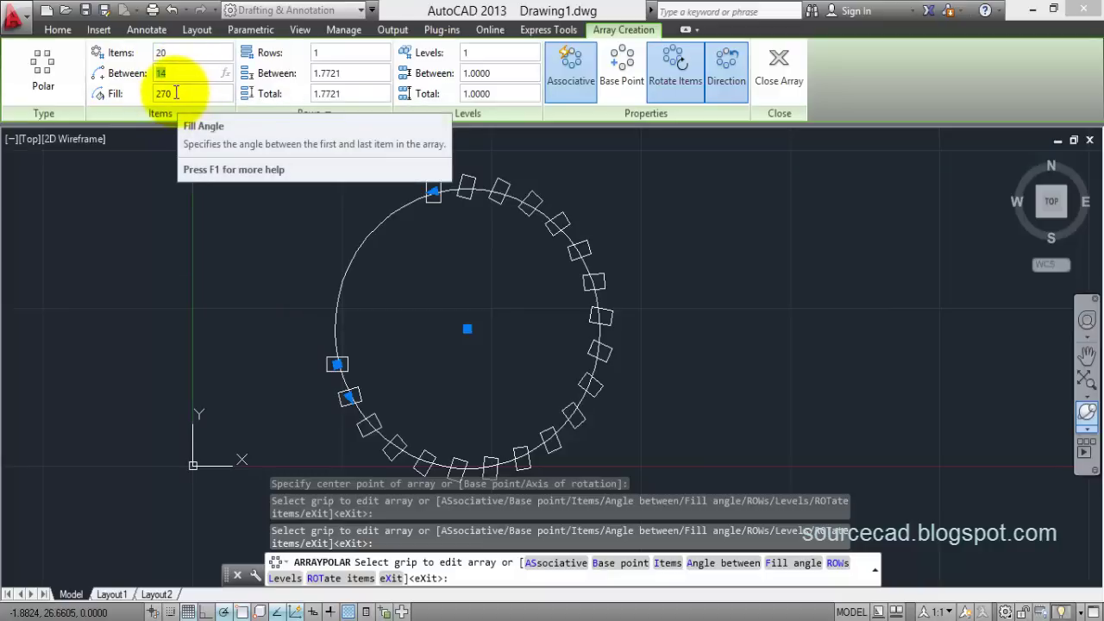
click(175, 92)
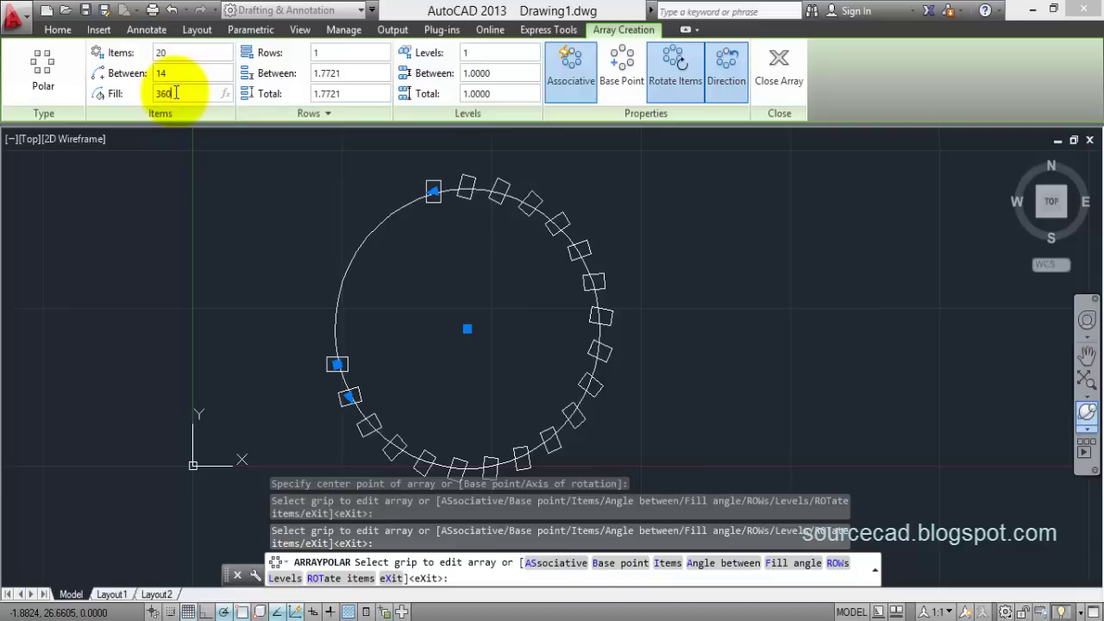
text(360)
key(Return)
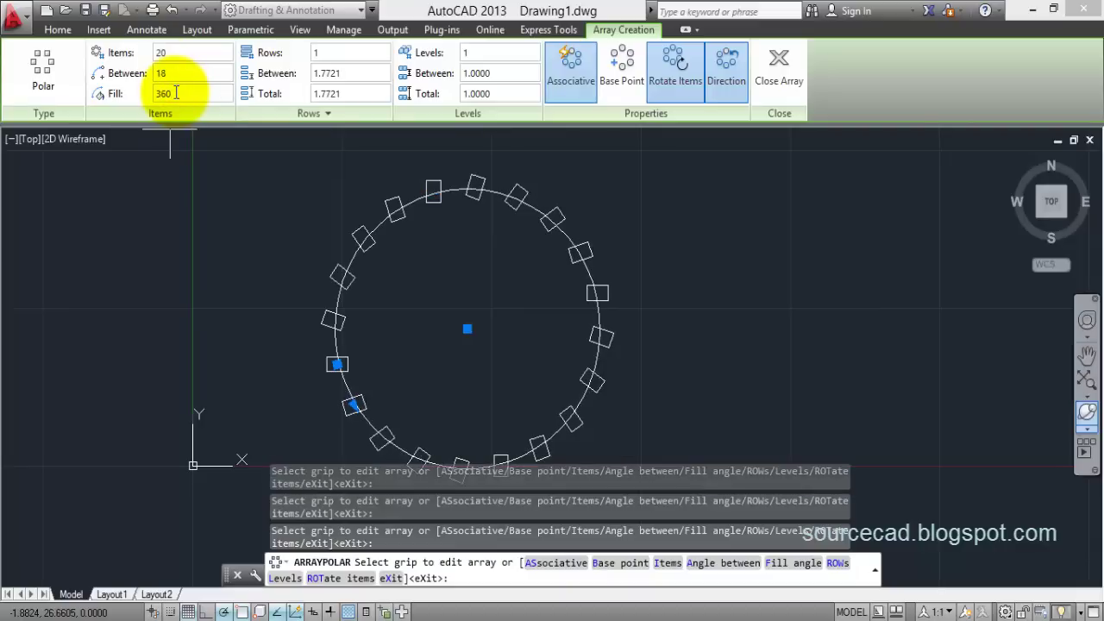
Set the angle between the polar array's items to 15 degrees
click(163, 74)
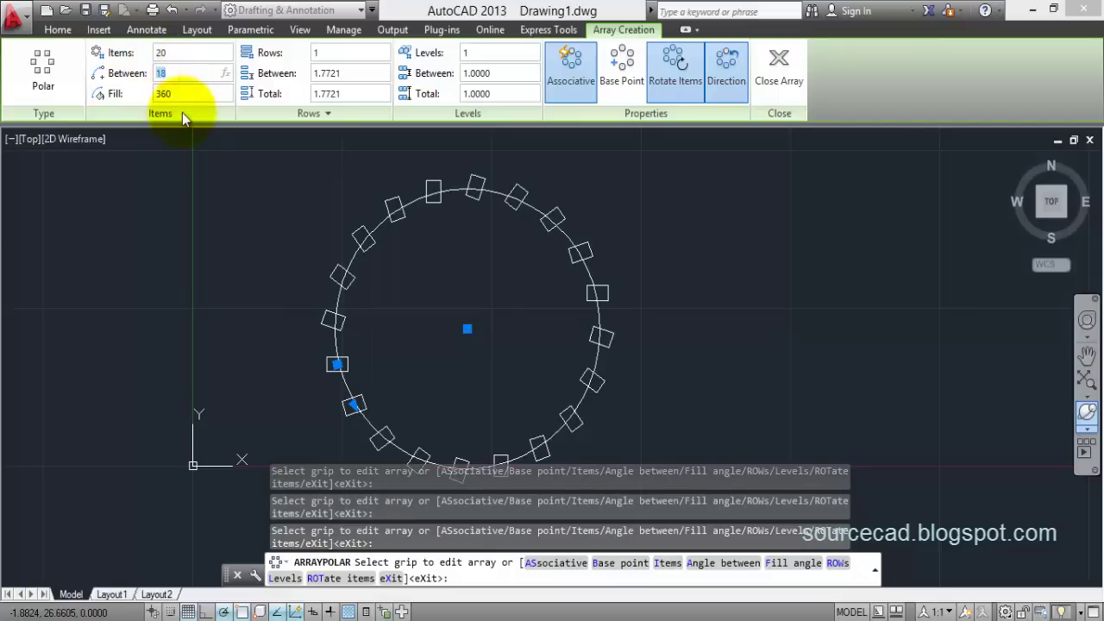
text(15)
key(Return)
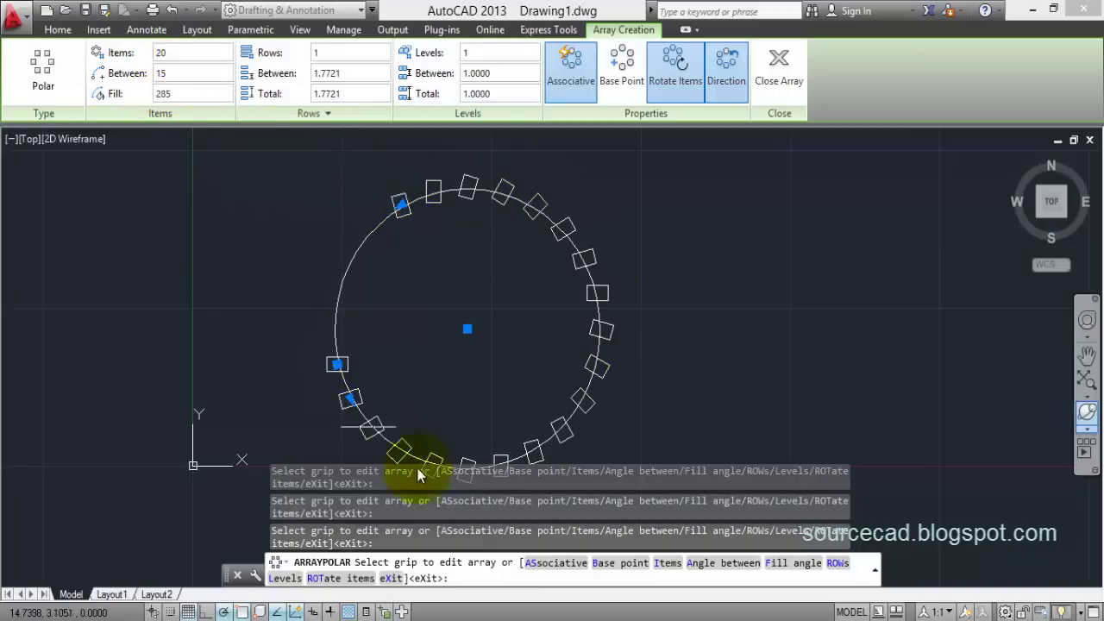
Set the polar array's fill angle back to 360 degrees
click(175, 96)
text(36)
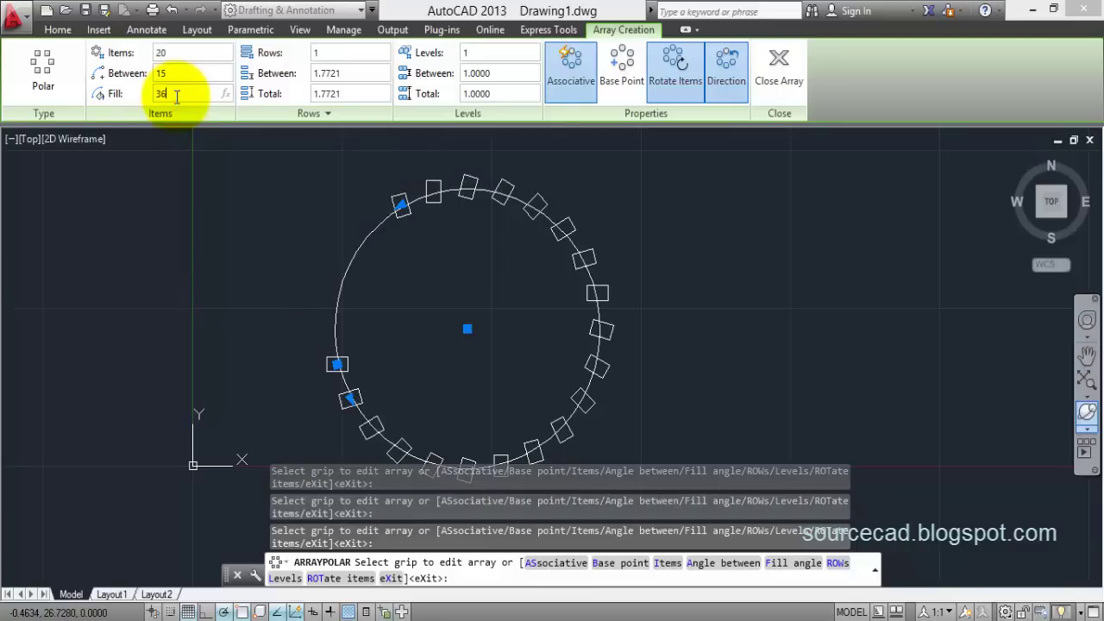
text(0)
key(Return)
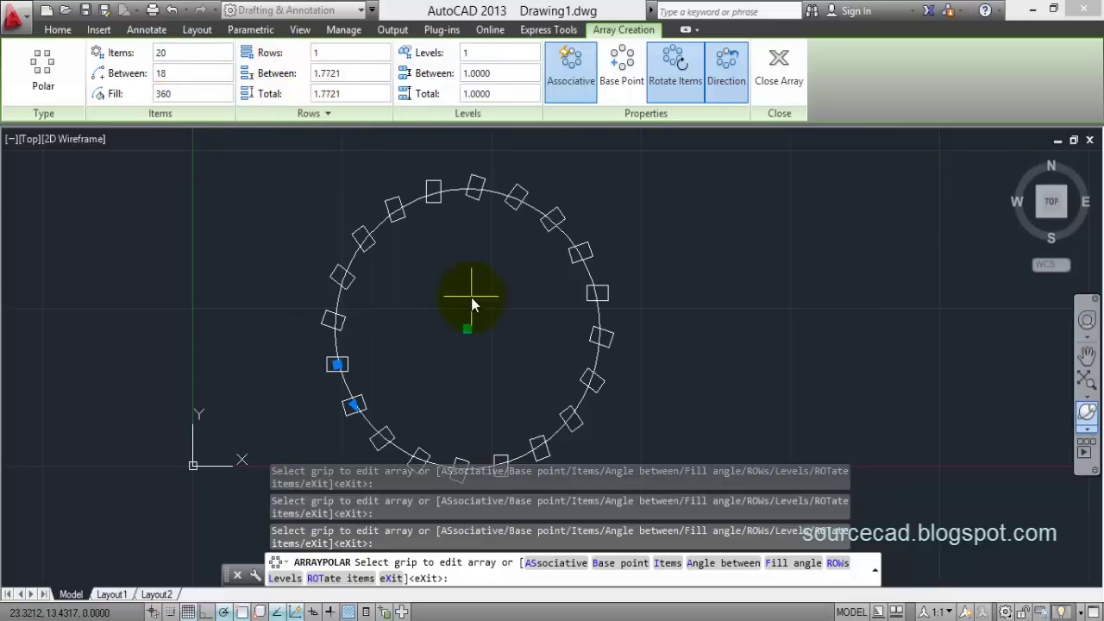
Give the polar array 3 rows with a row spacing of 2
scroll(475, 310, down, 2)
click(330, 55)
key(Return)
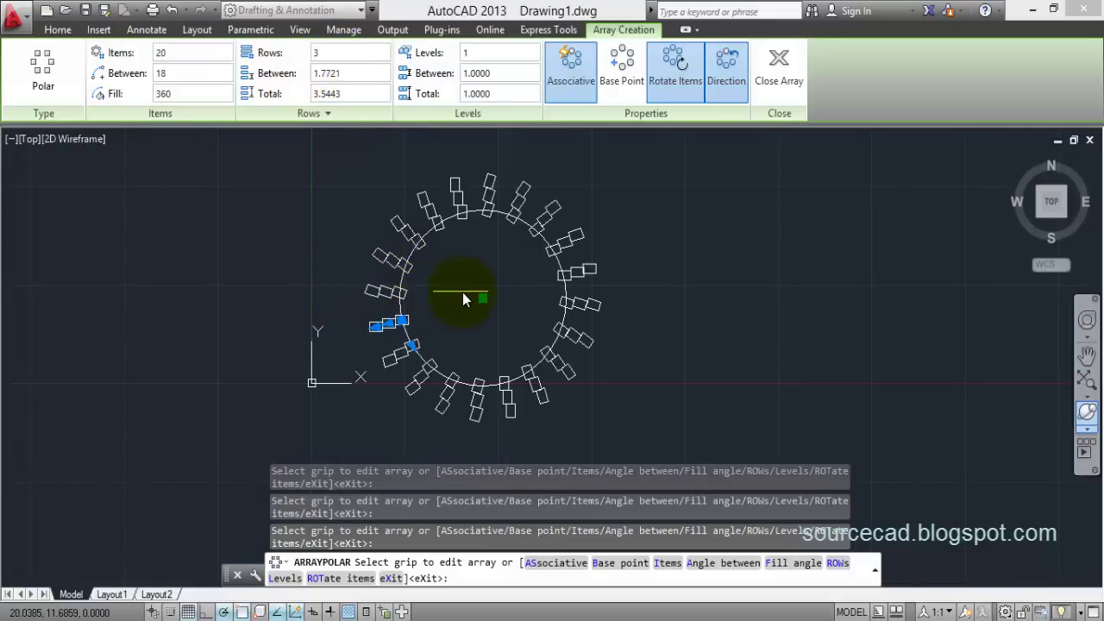
click(335, 74)
text(2)
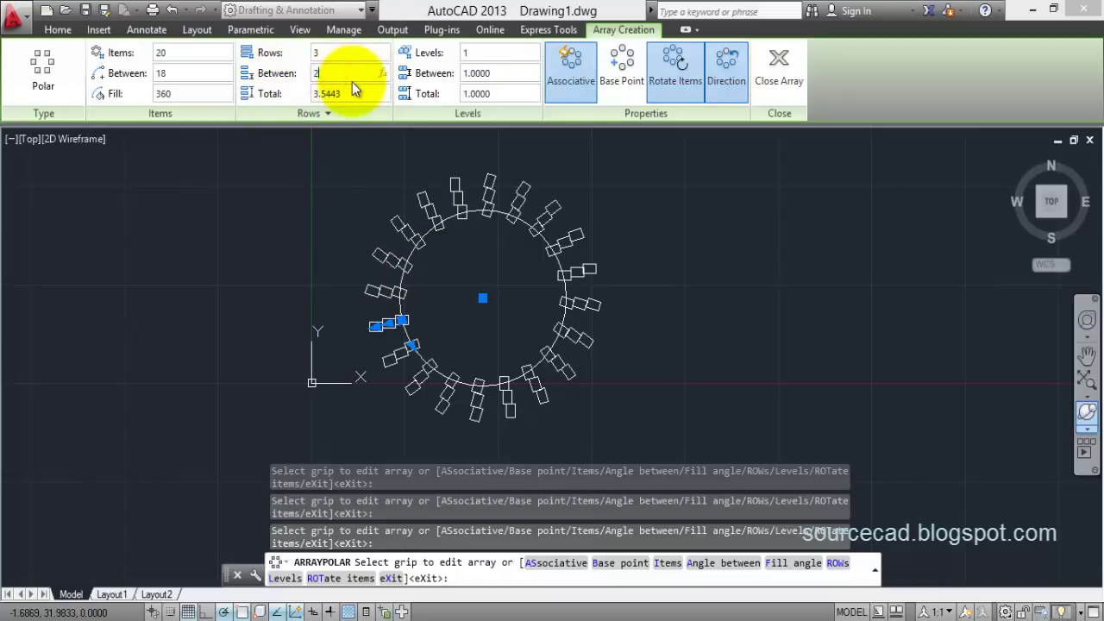
key(Return)
Set the spacing between the polar array's rows to 4
double_click(352, 78)
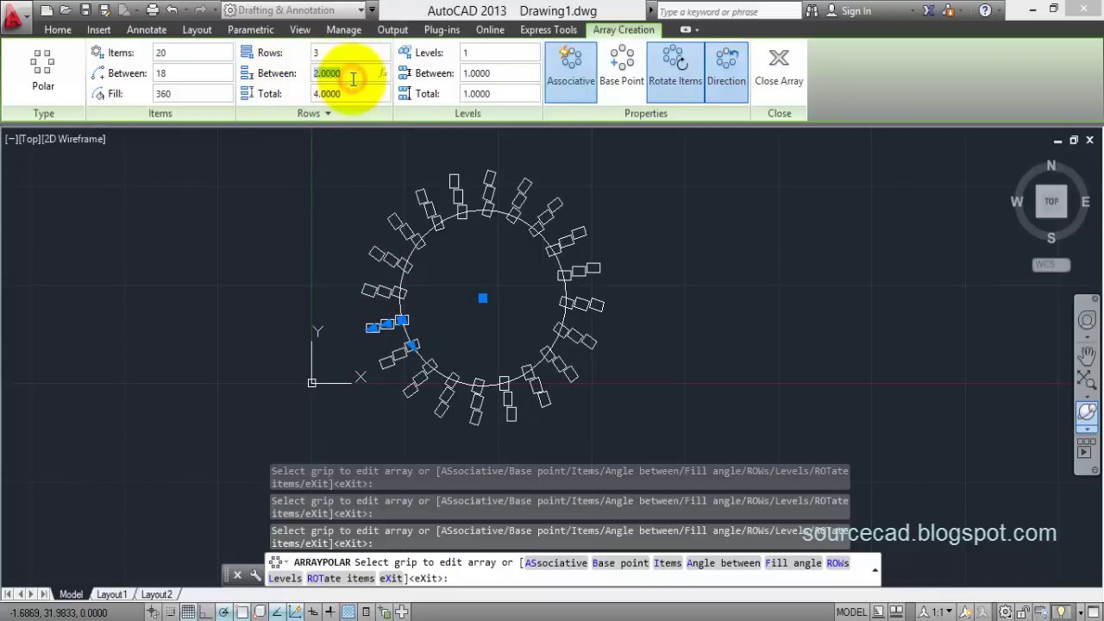
text(4)
key(Return)
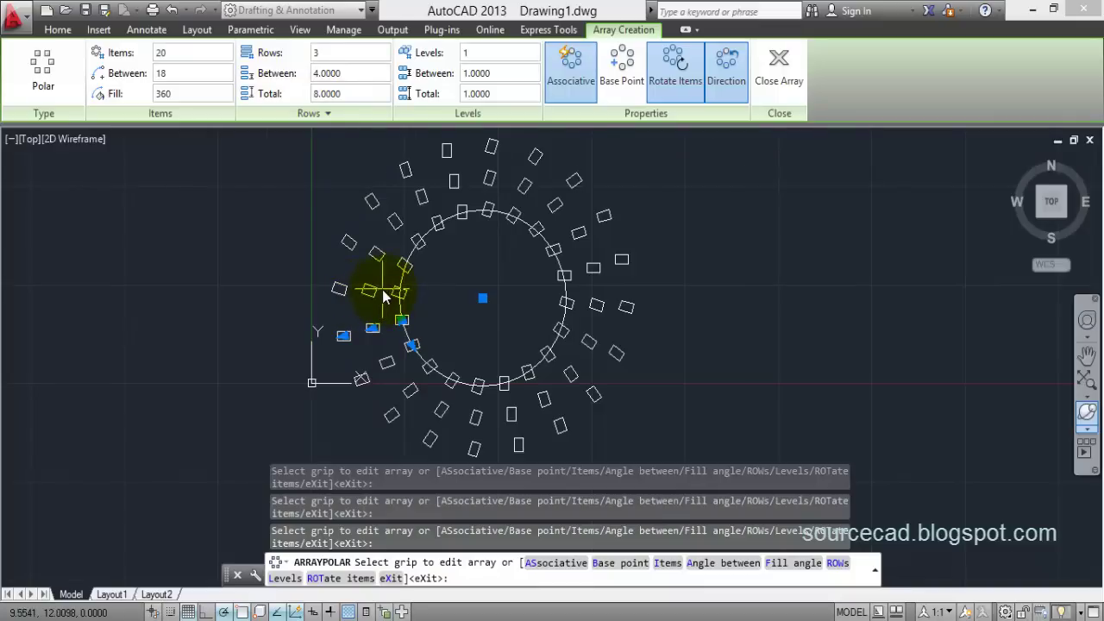
Examine the spaced rows up close and set the polar array's number of levels to 3
scroll(383, 297, up, 5)
scroll(384, 297, up, 2)
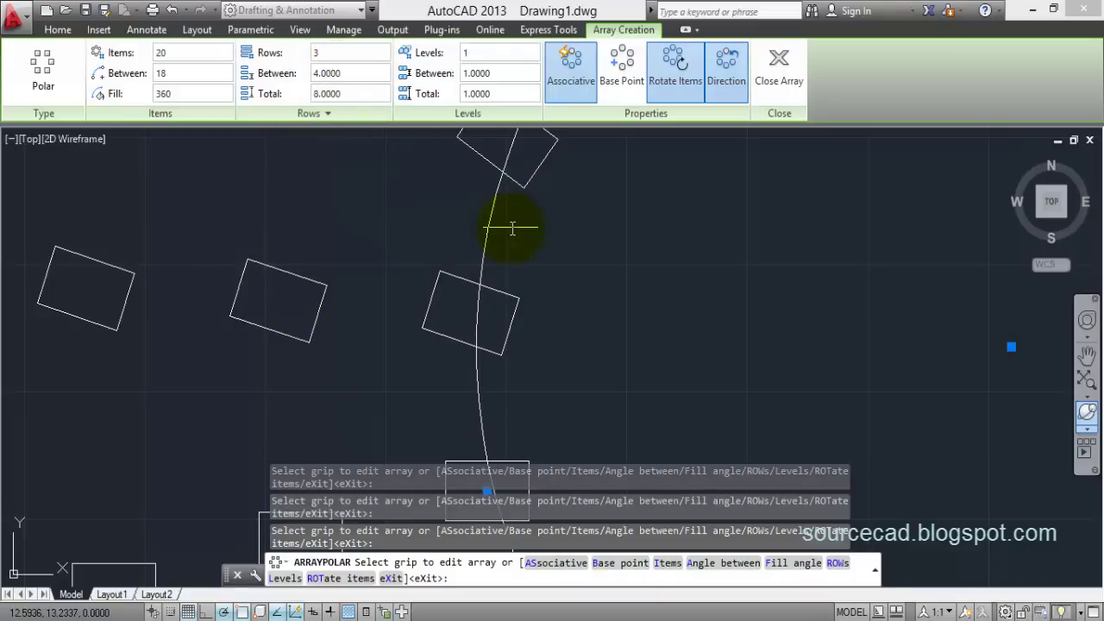
scroll(509, 228, down, 8)
middle_drag(604, 253, 594, 309)
click(475, 53)
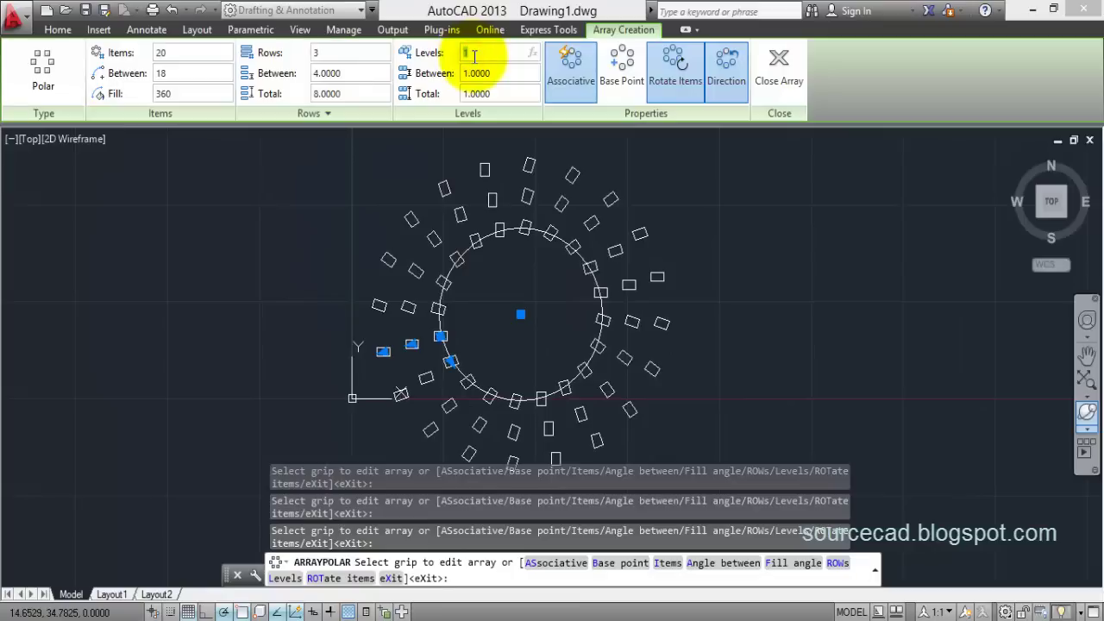
key(Return)
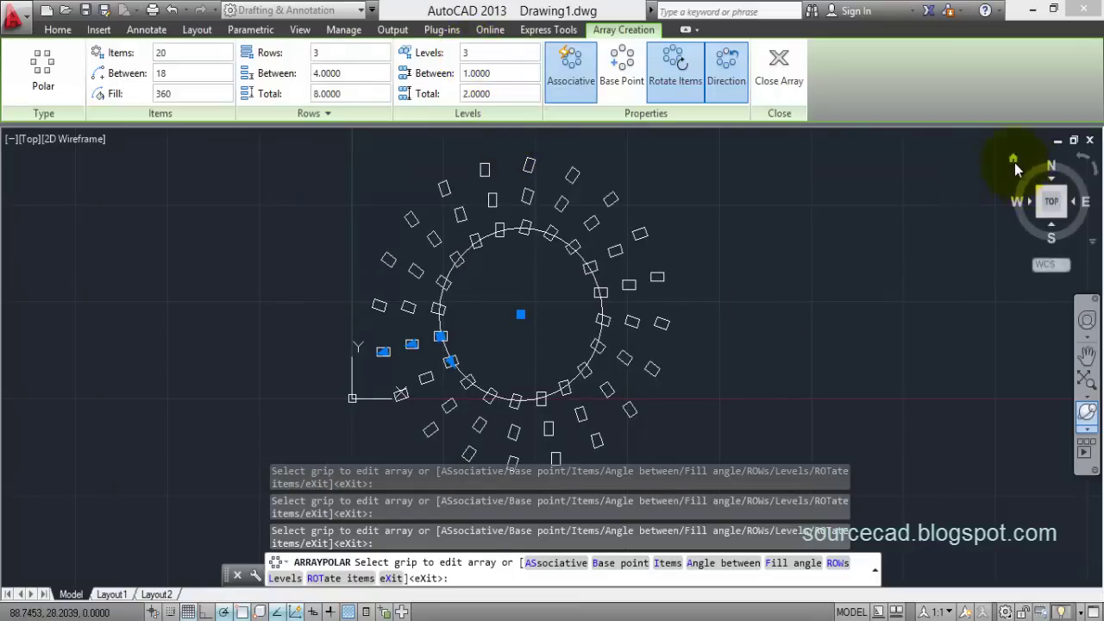
View the multi-level array in 3D from the home view and orbit to a lower viewing angle
click(1014, 162)
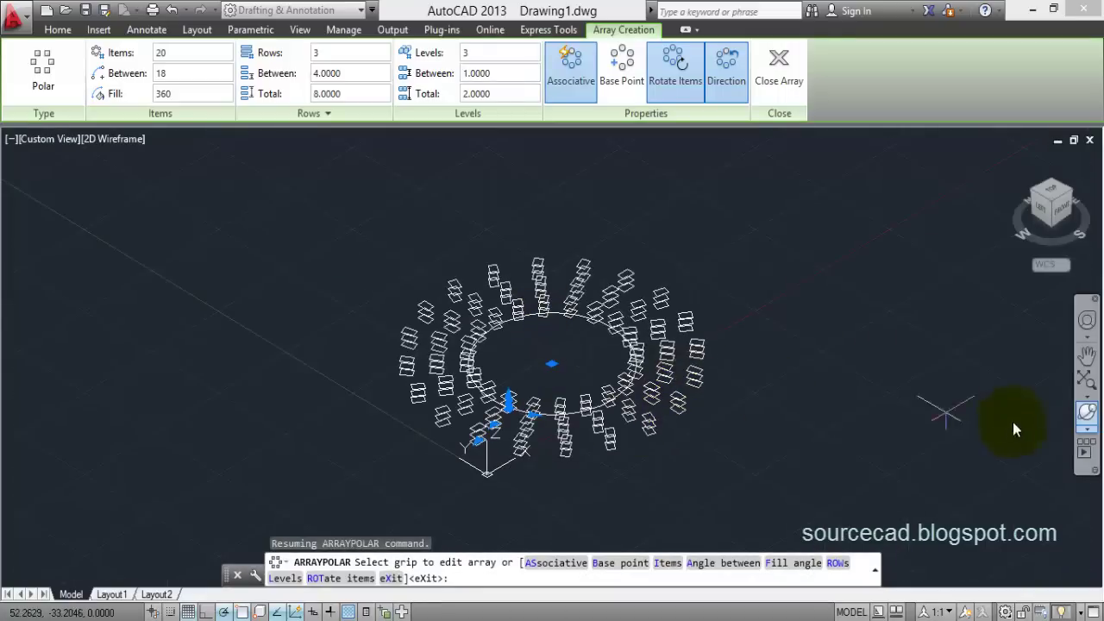
click(1087, 413)
drag(771, 454, 635, 263)
right_click(636, 265)
click(647, 275)
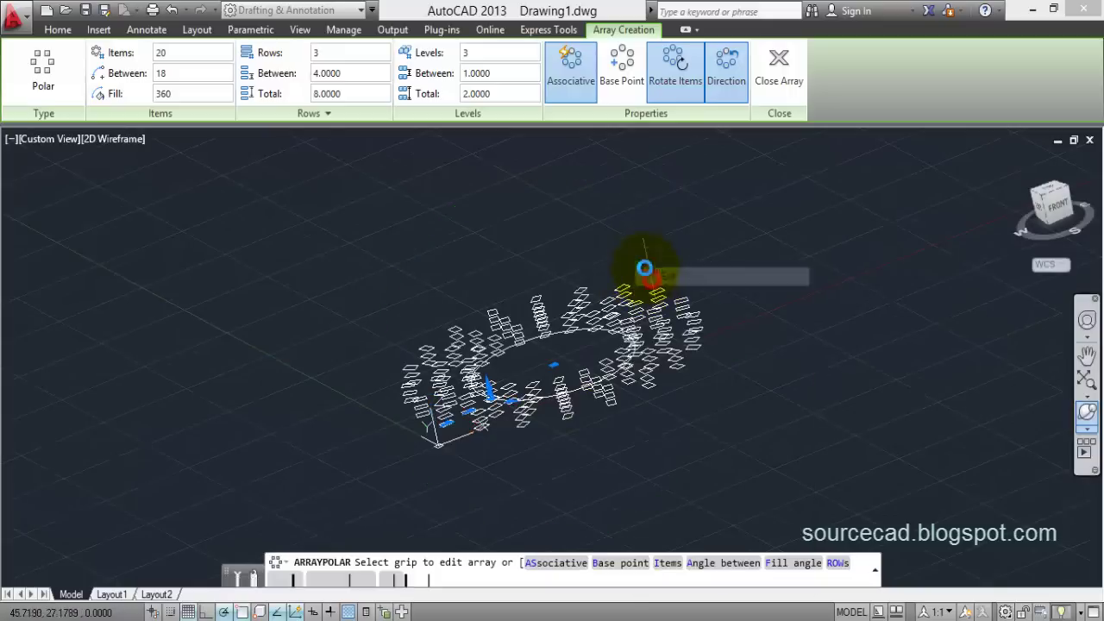
Set the polar array's levels to 1 and return to the top view
click(480, 56)
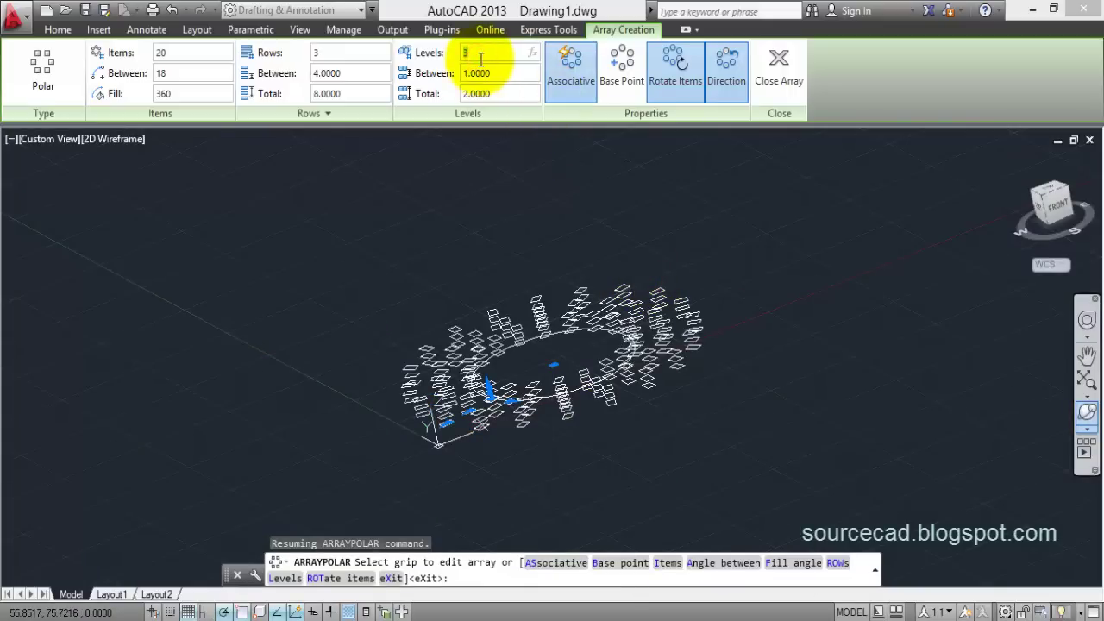
text(1)
key(Return)
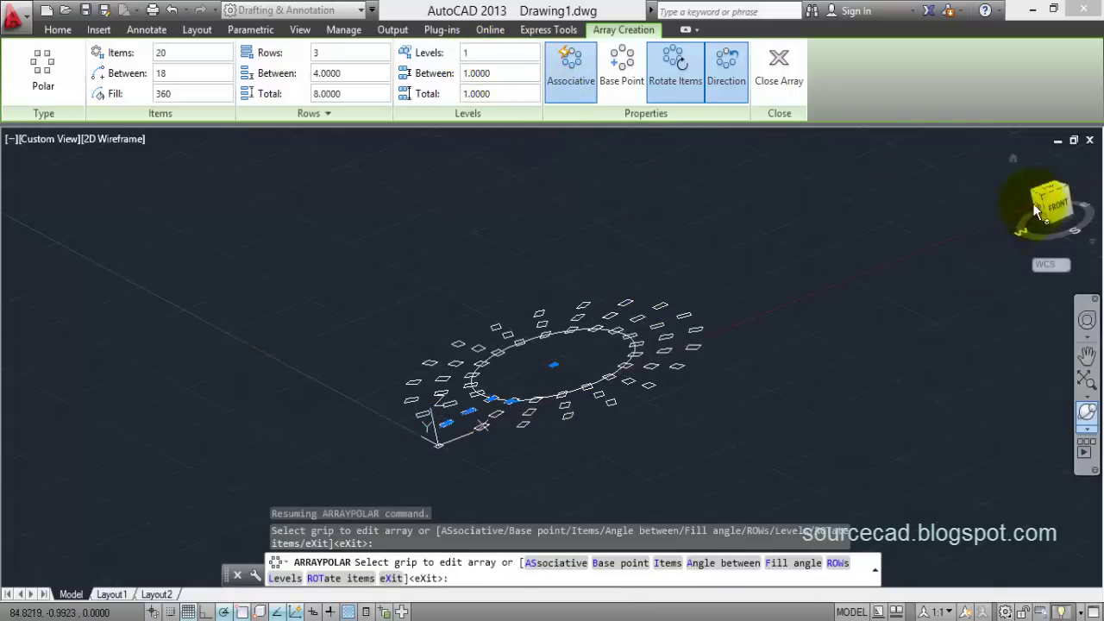
click(1051, 197)
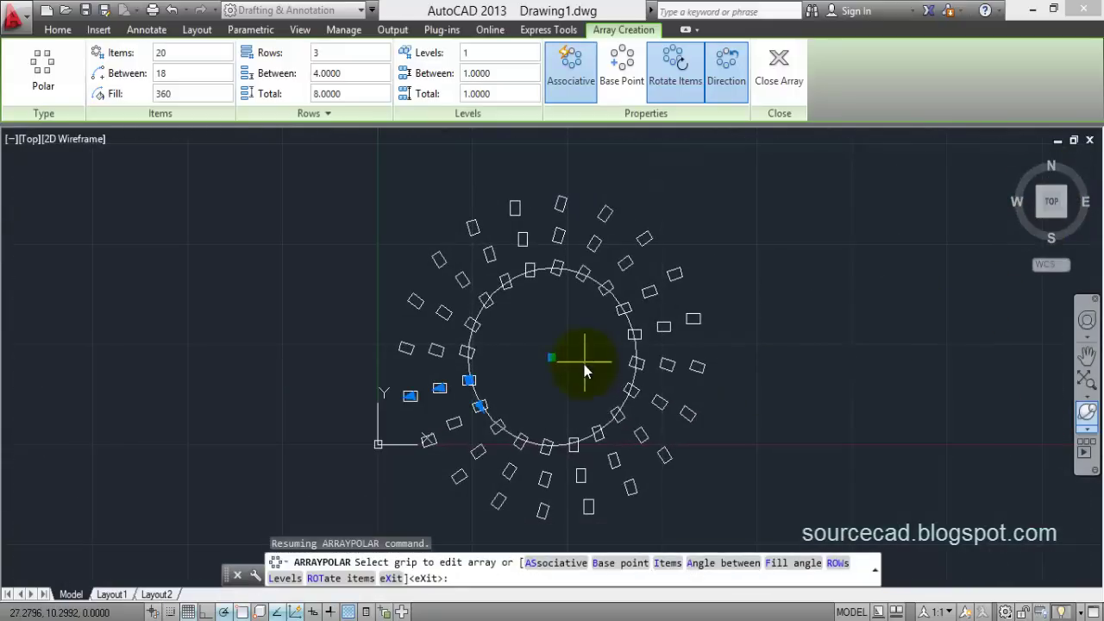
Make the polar array non-associative and switch off rotation of its items
click(576, 73)
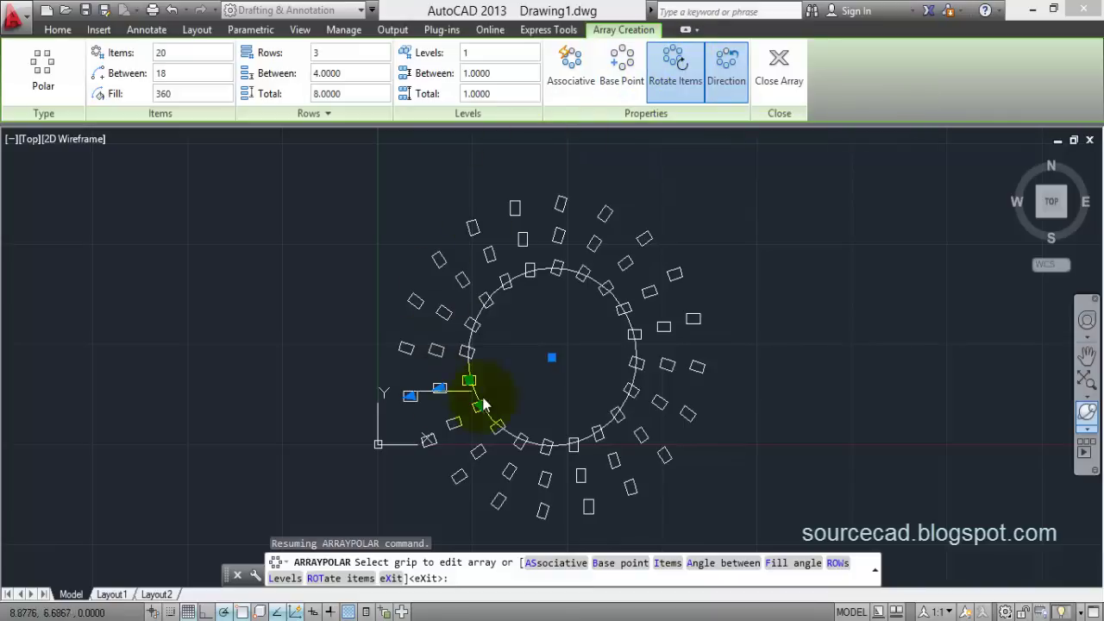
scroll(473, 395, up, 2)
scroll(472, 395, up, 2)
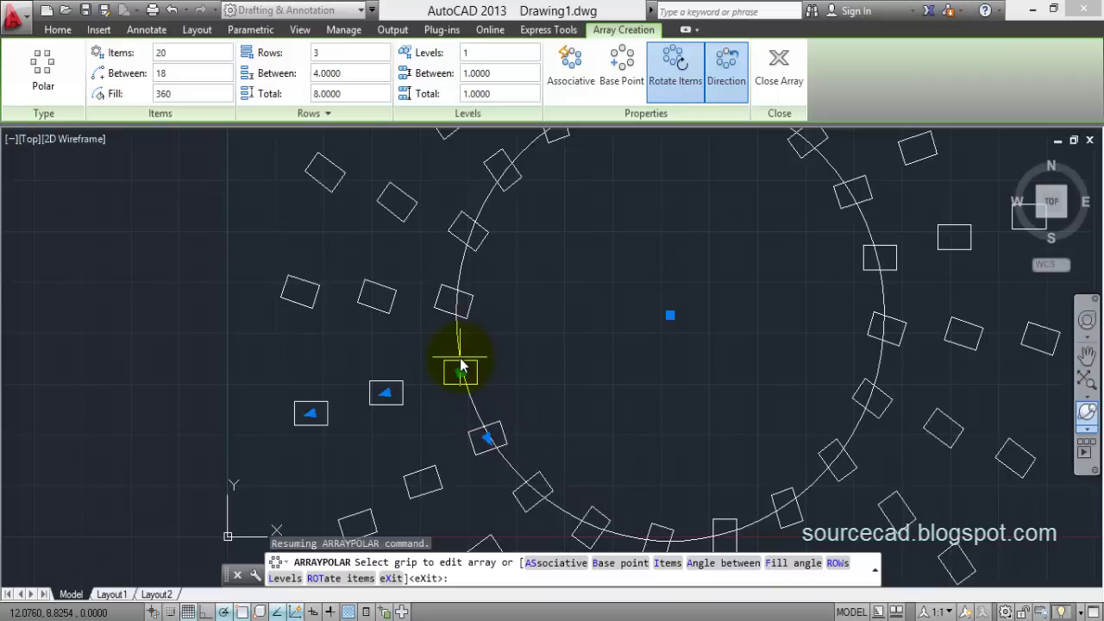
click(677, 78)
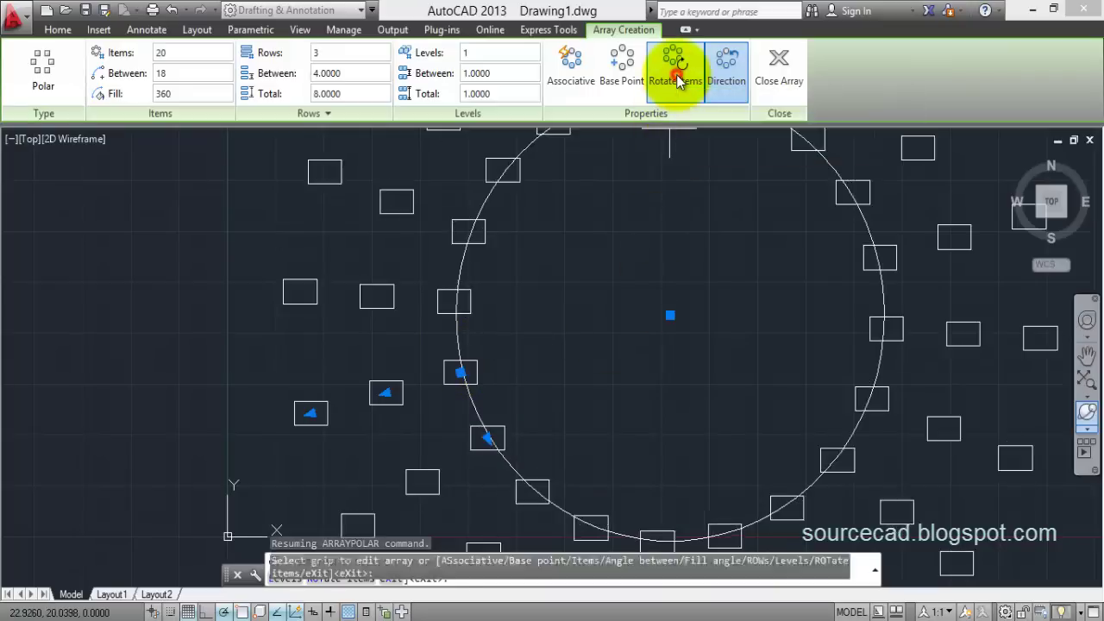
Toggle the array's item rotation on and off to compare the rectangles' orientation, ending with rotation off
scroll(579, 296, down, 4)
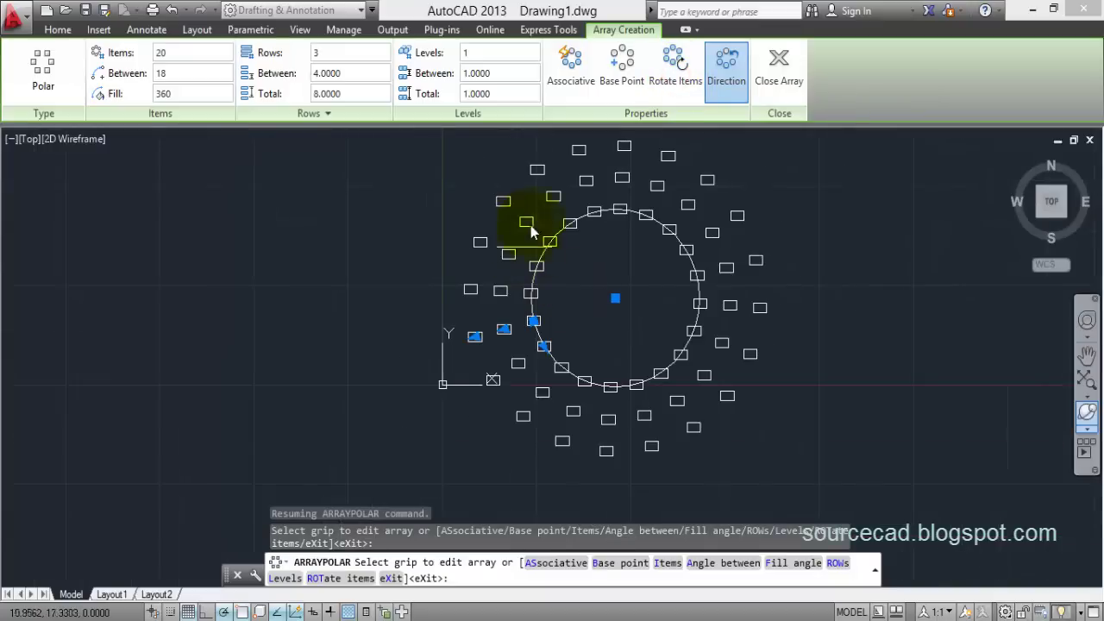
middle_drag(628, 317, 623, 344)
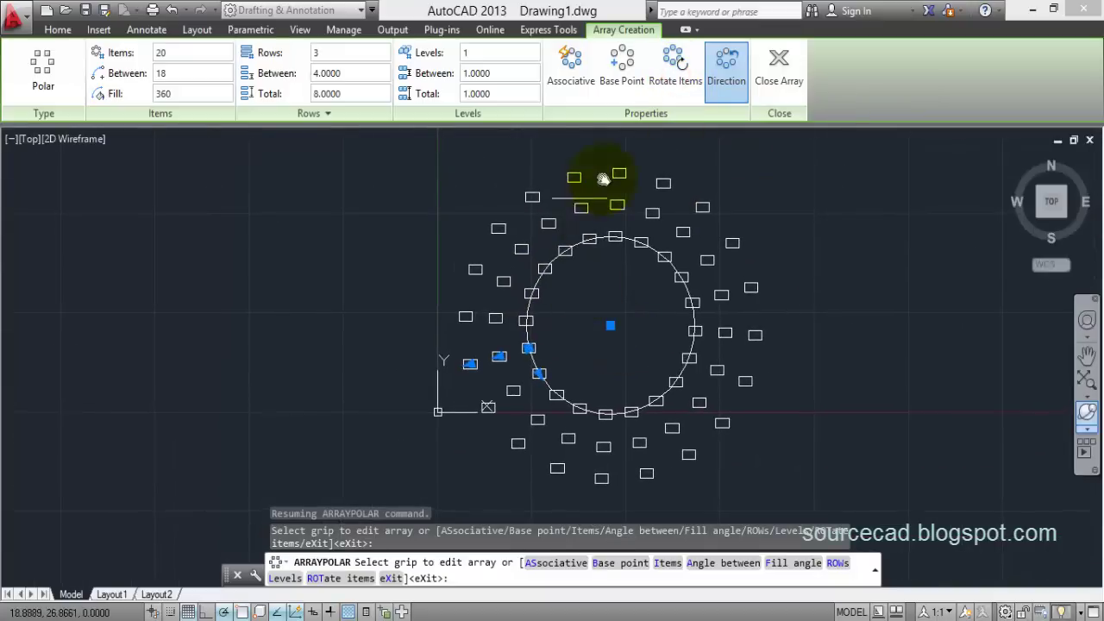
click(677, 79)
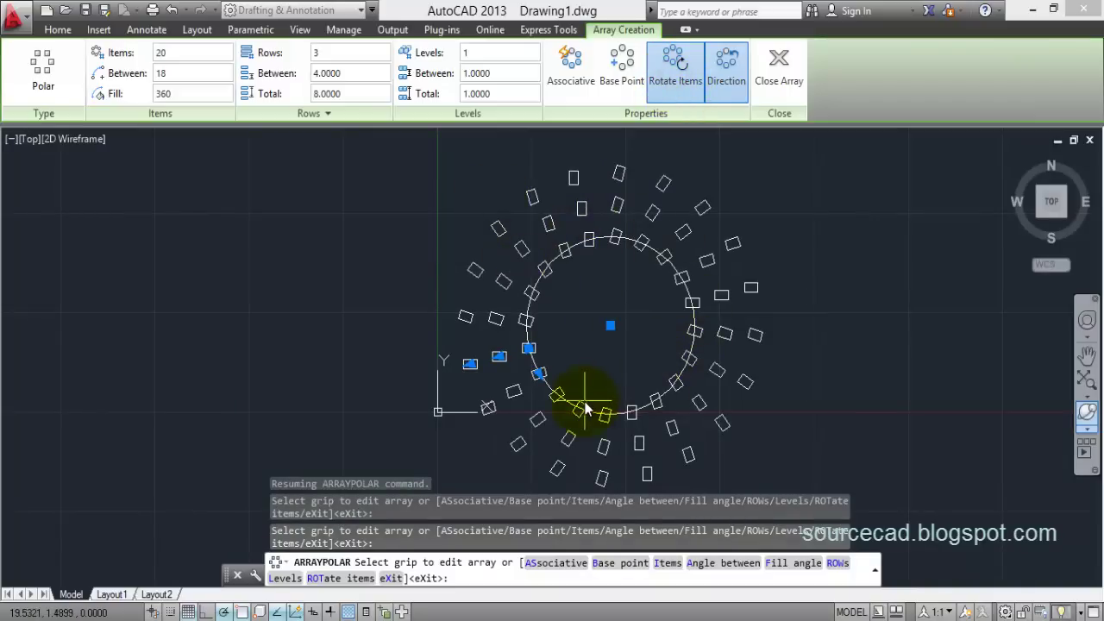
click(677, 80)
click(677, 82)
click(677, 82)
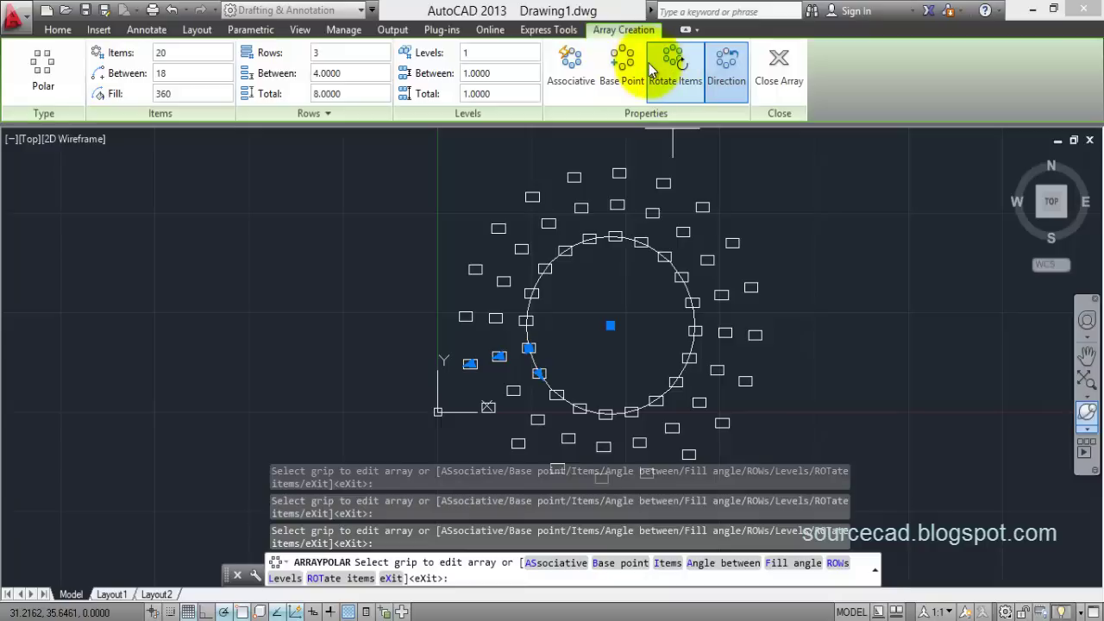
Finish the polar array and clear the selection of the two individual rectangles above the circle
click(781, 68)
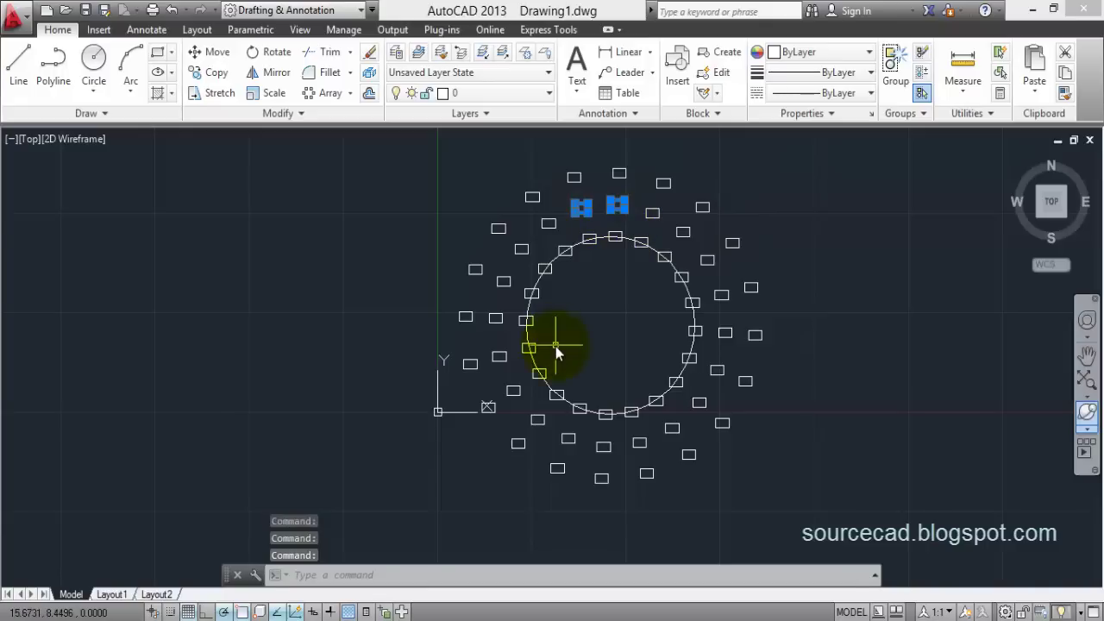
key(Escape)
middle_drag(618, 320, 538, 345)
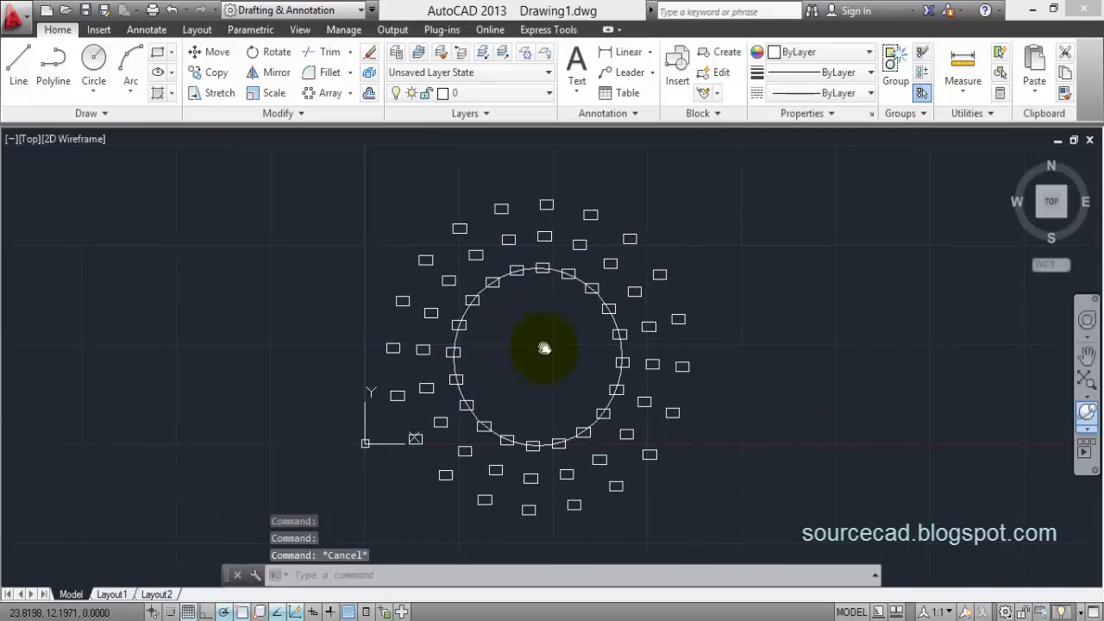
Select the circle and all arrayed rectangles with a window and delete them
click(315, 197)
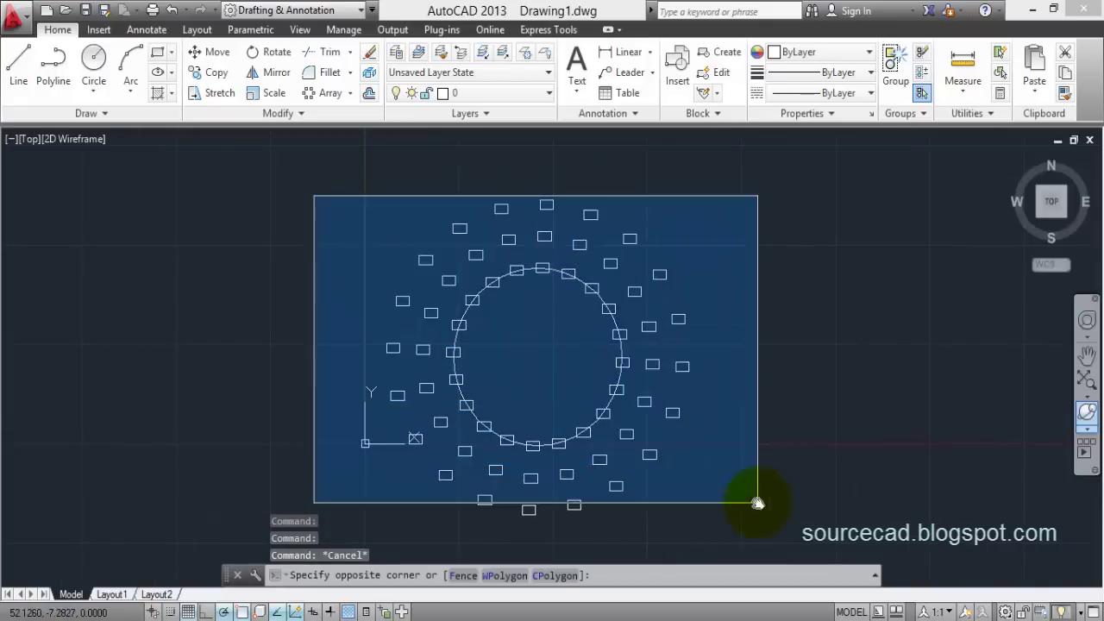
click(388, 326)
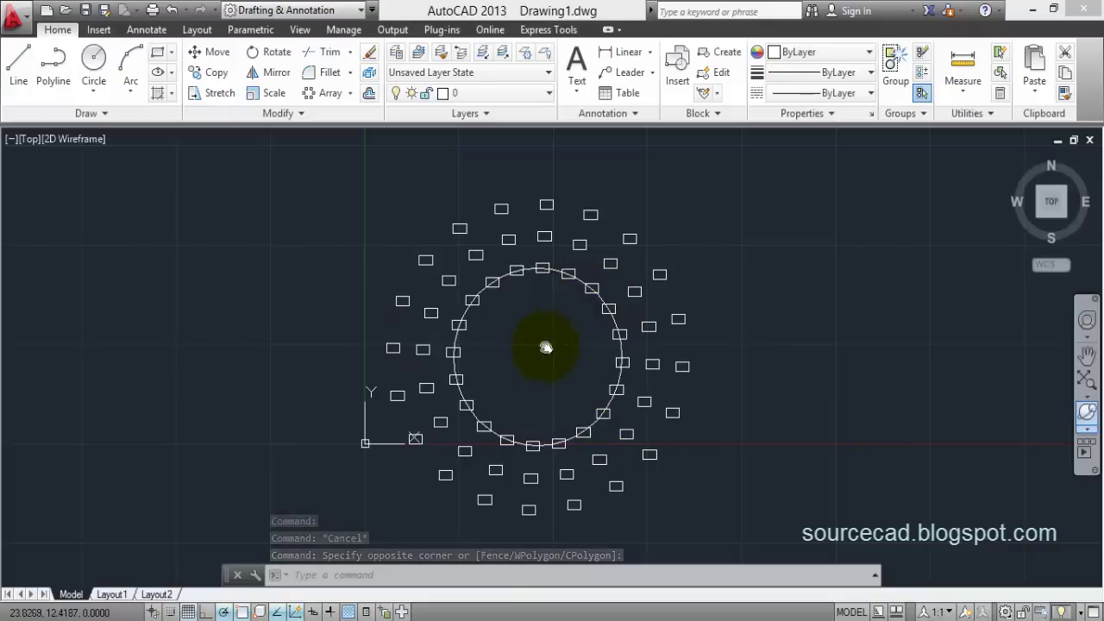
click(320, 177)
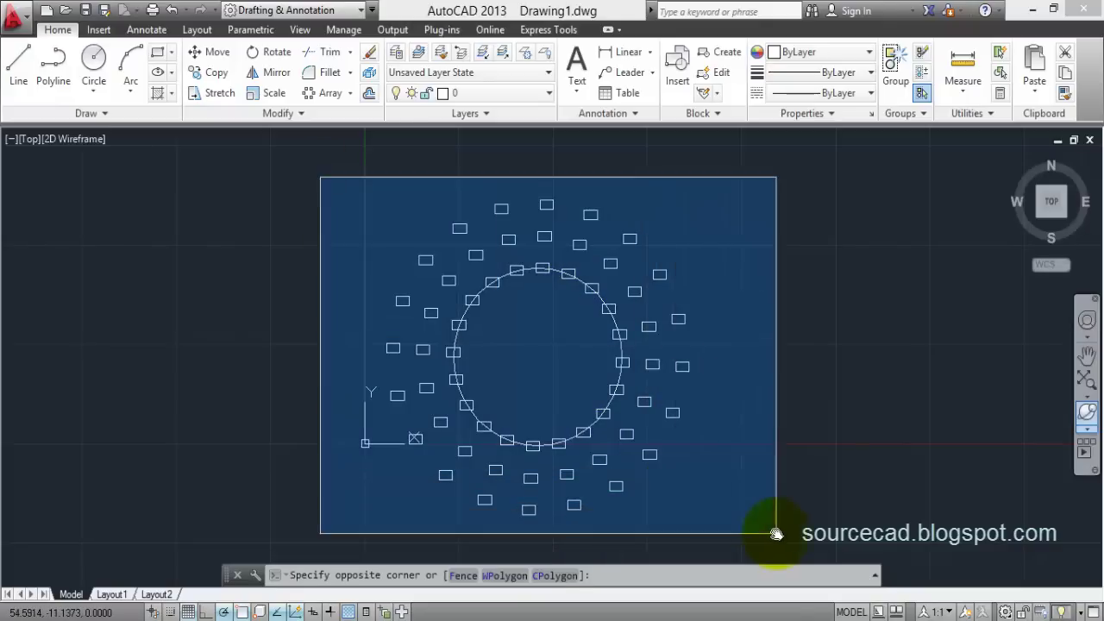
click(777, 529)
key(Delete)
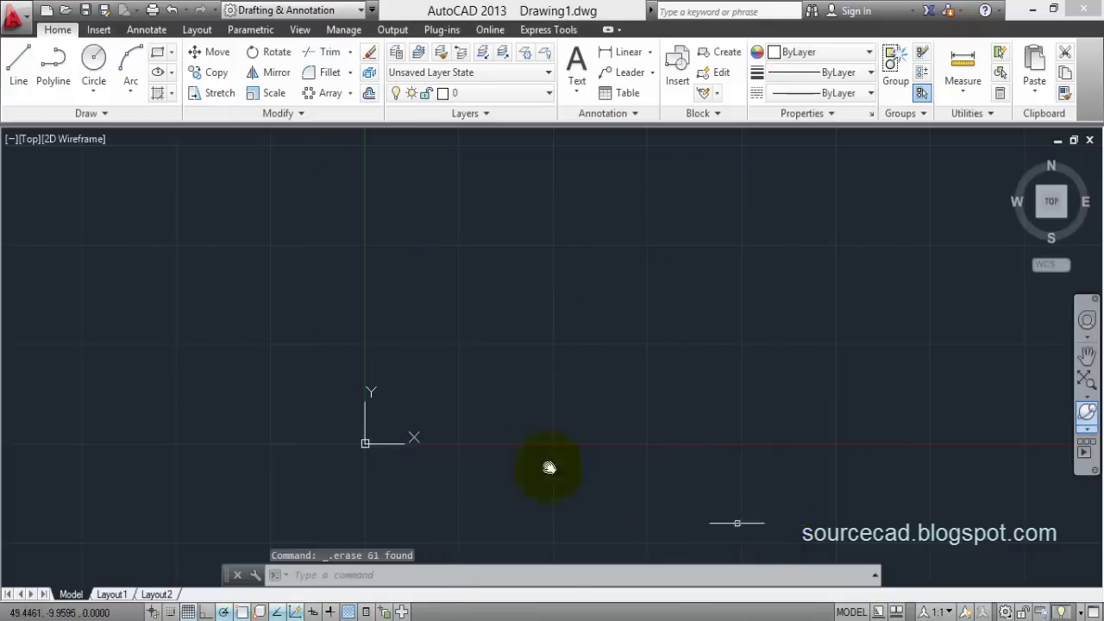
click(350, 93)
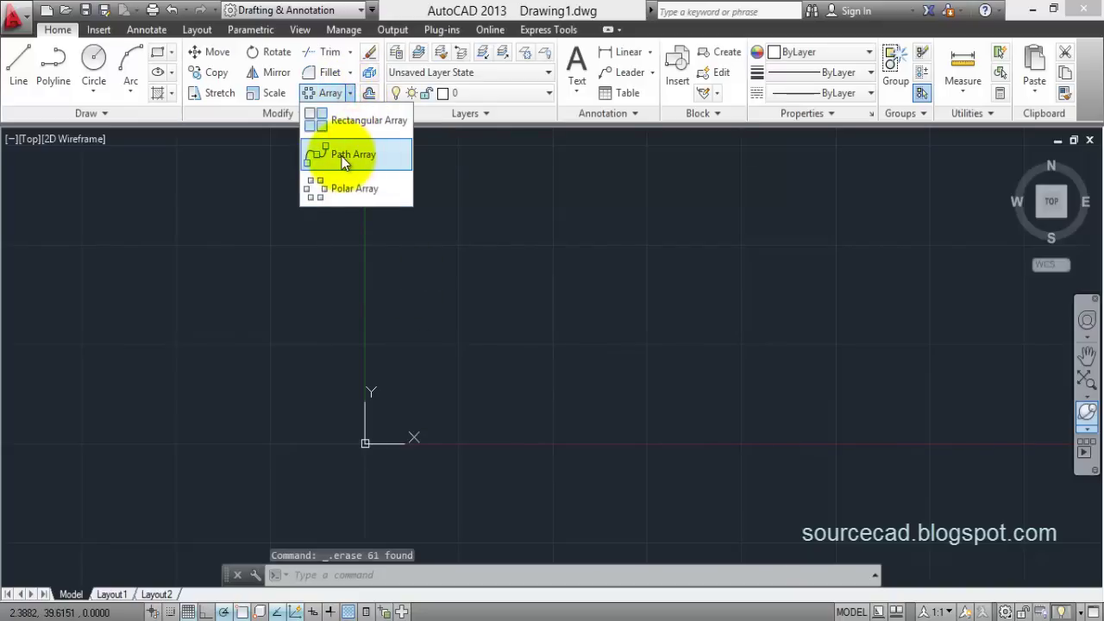
click(411, 278)
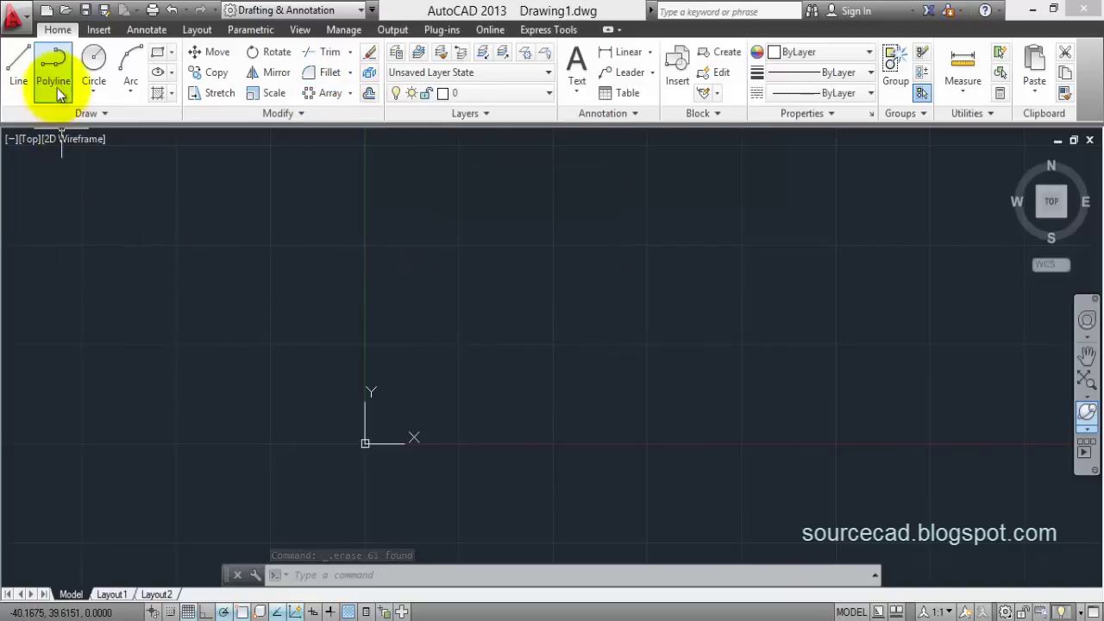
Draw a small, wide rectangle to the left of the origin, just above the X axis
click(156, 53)
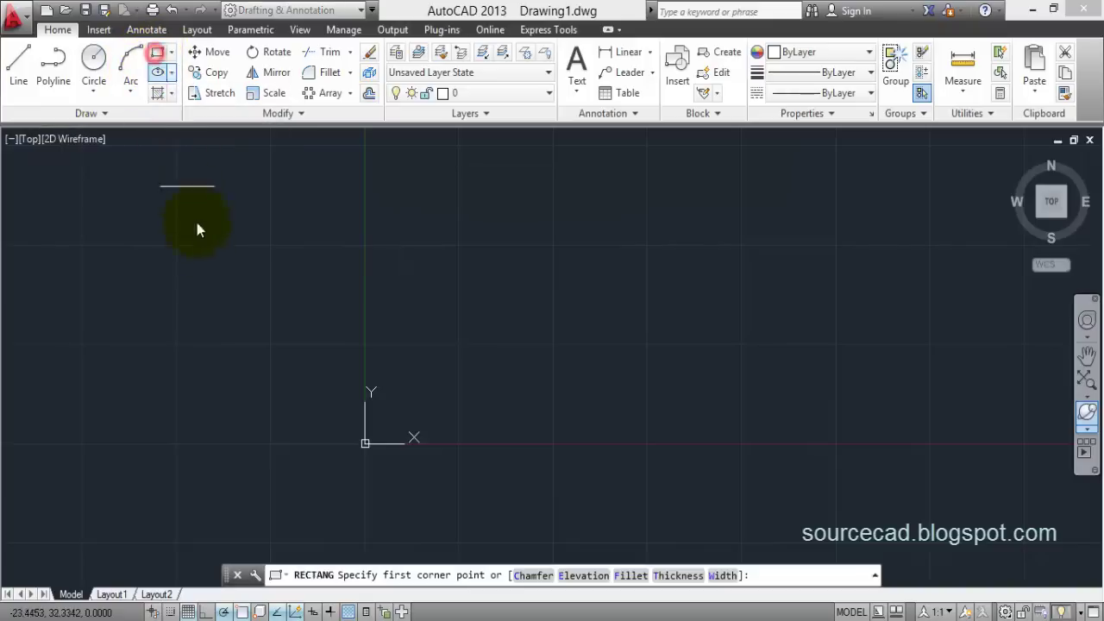
click(191, 436)
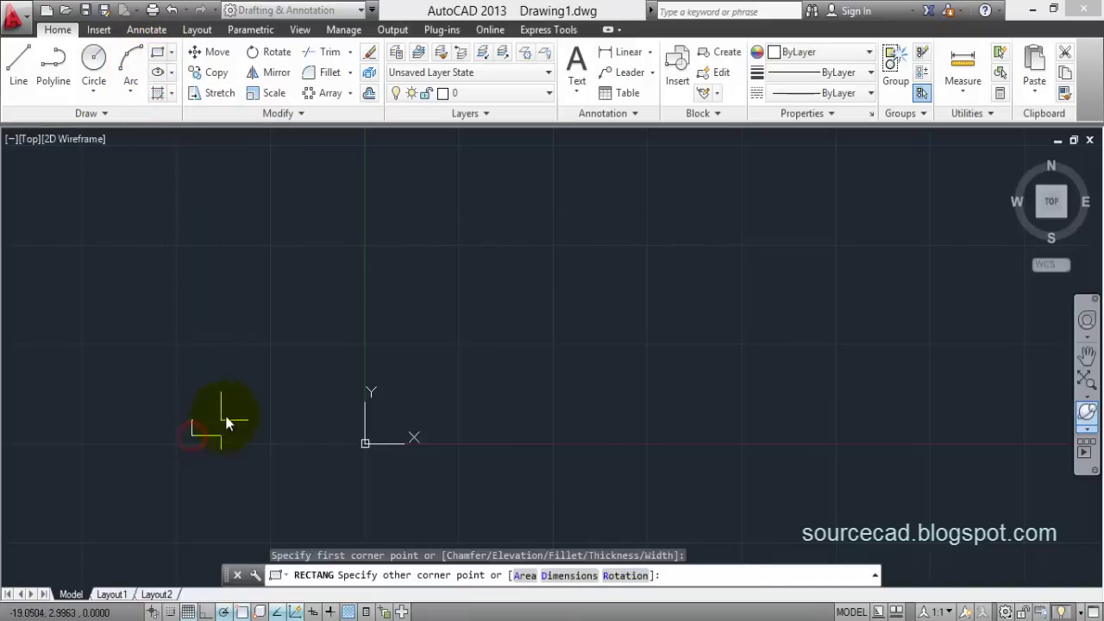
click(262, 414)
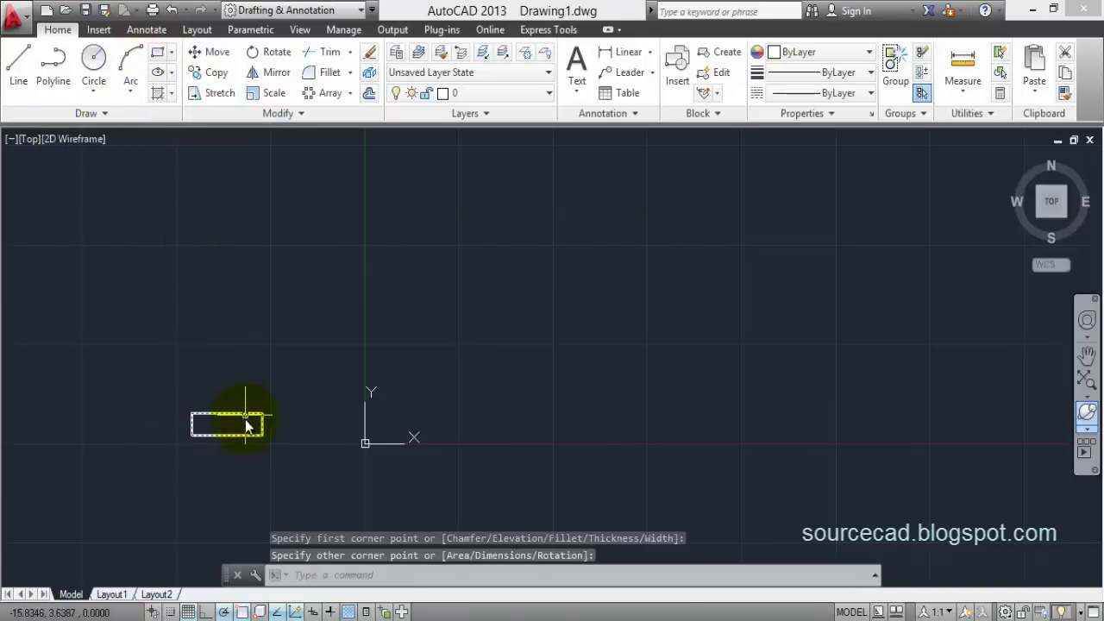
Draw a wavy four-point fit spline from the rectangle's lower-right corner, rising over the Y axis, dipping, and ending high at the far right
click(96, 114)
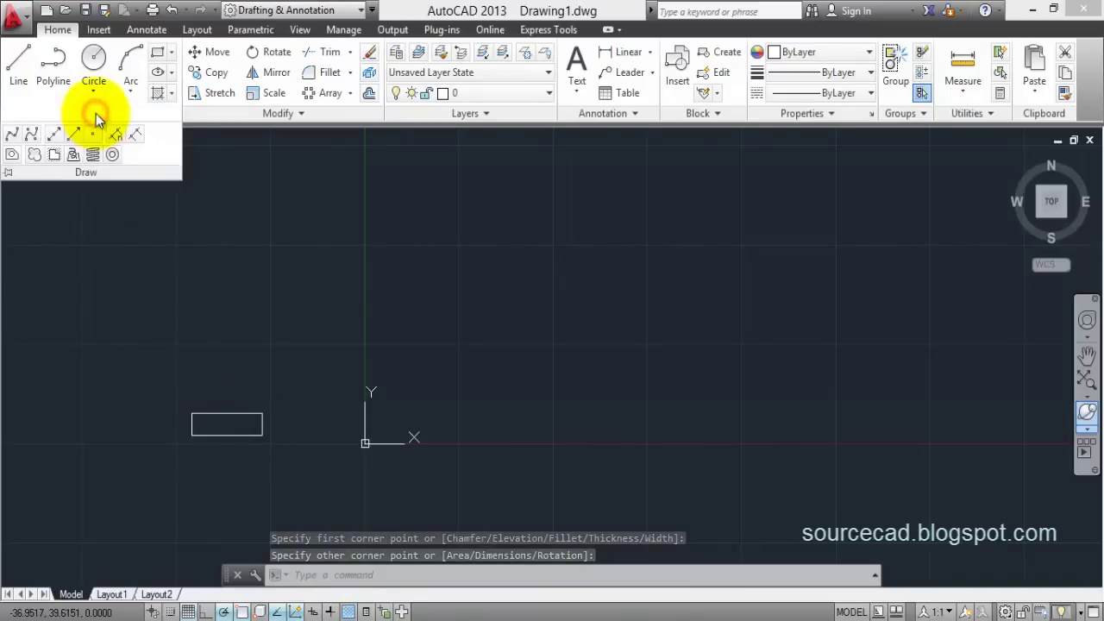
click(12, 136)
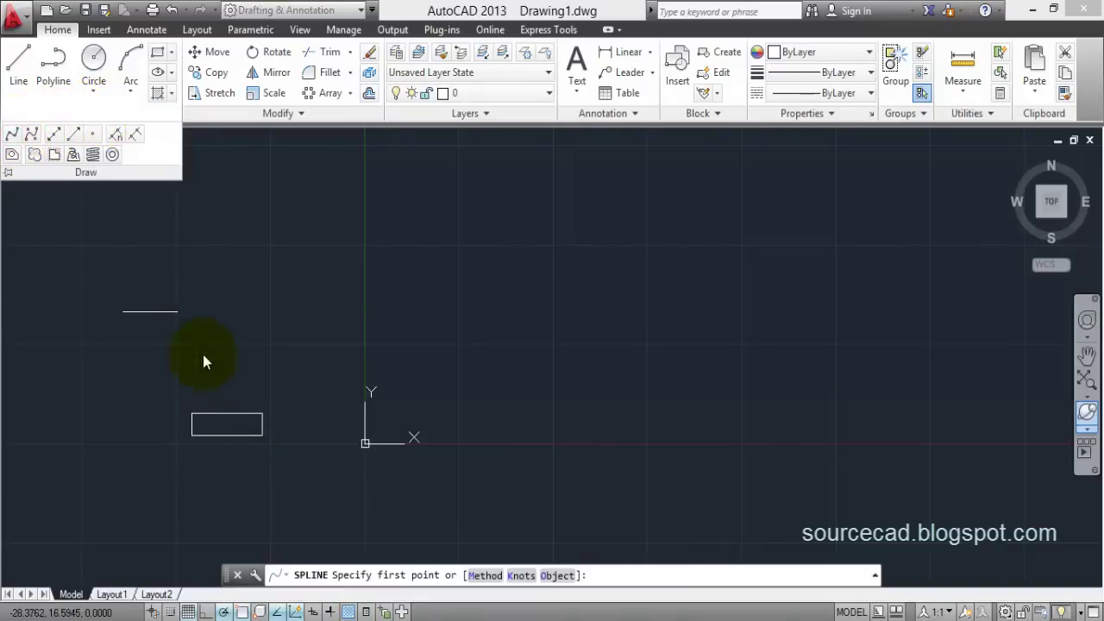
click(263, 434)
click(354, 341)
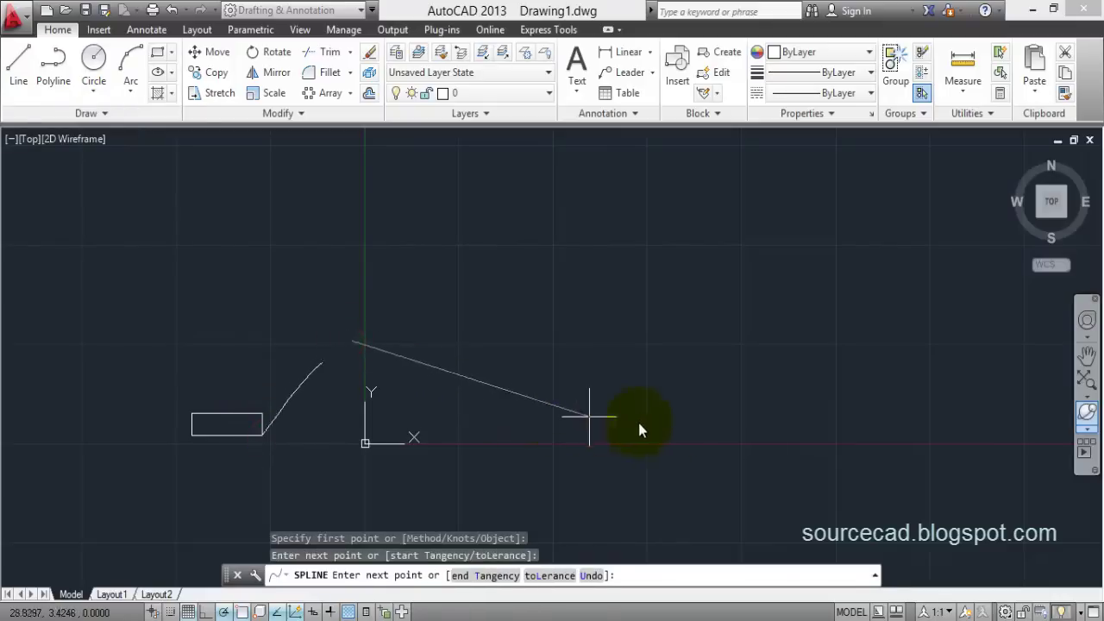
click(690, 422)
click(905, 259)
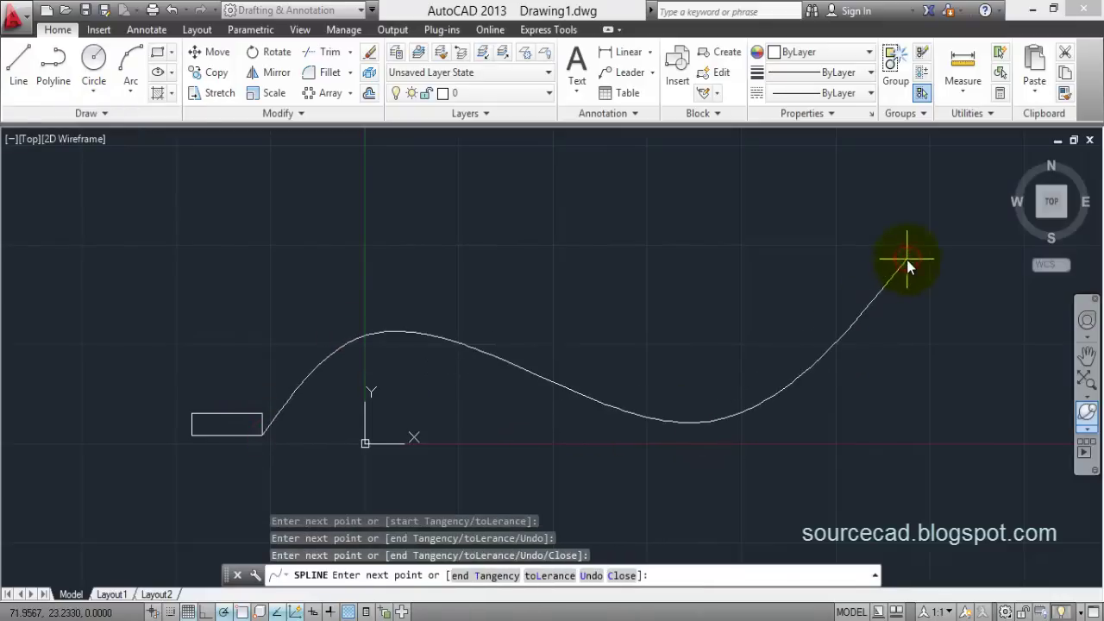
key(Return)
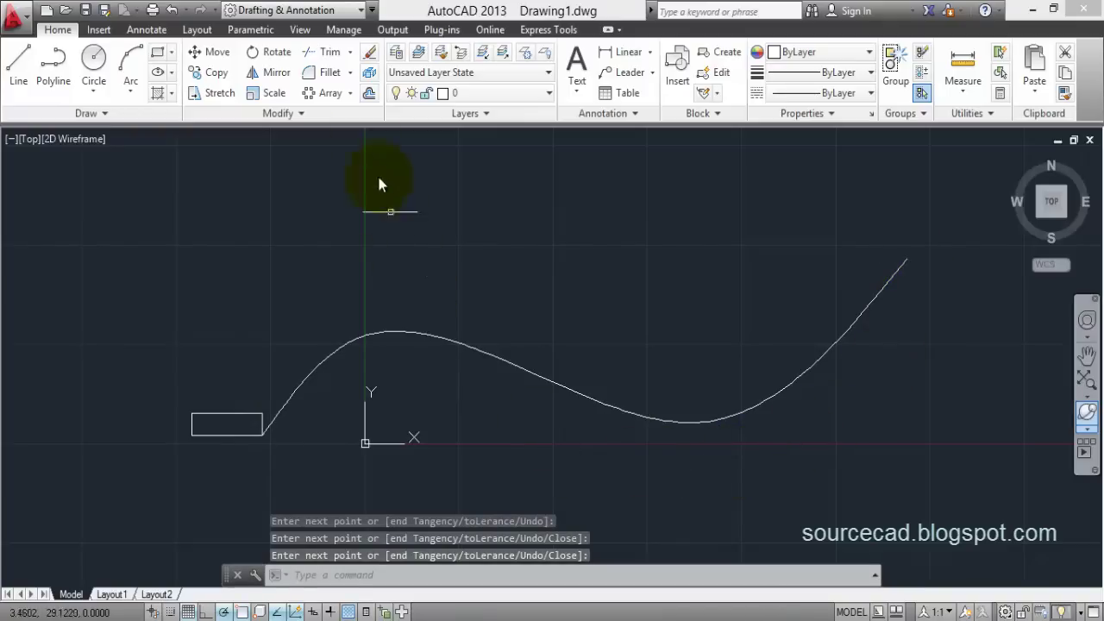
Create a path array of the rectangle using the spline as the path curve
click(352, 92)
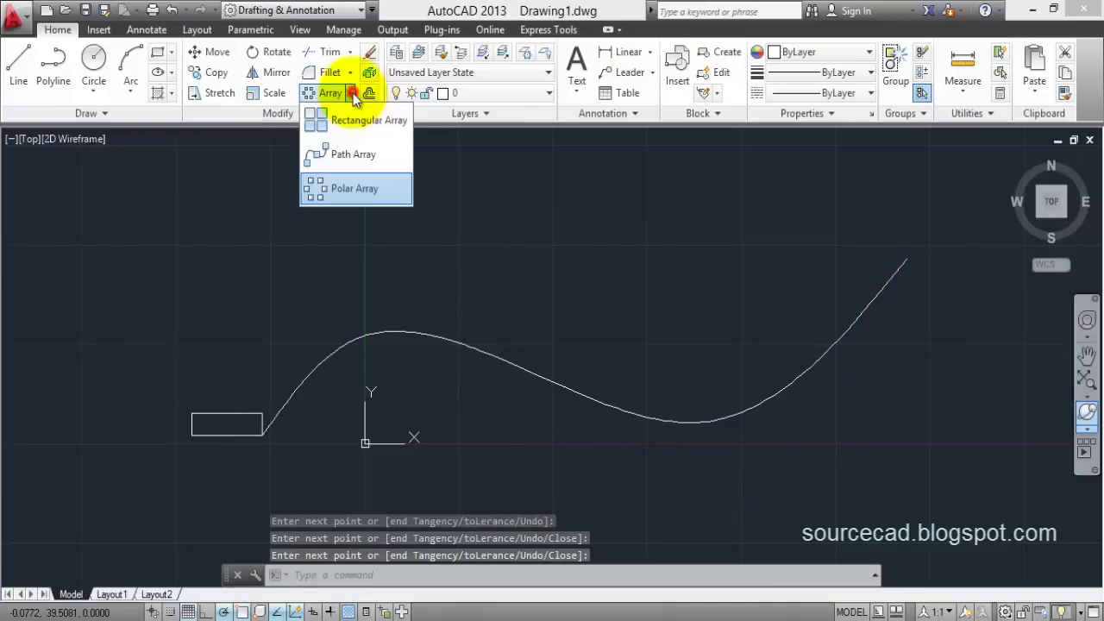
click(353, 155)
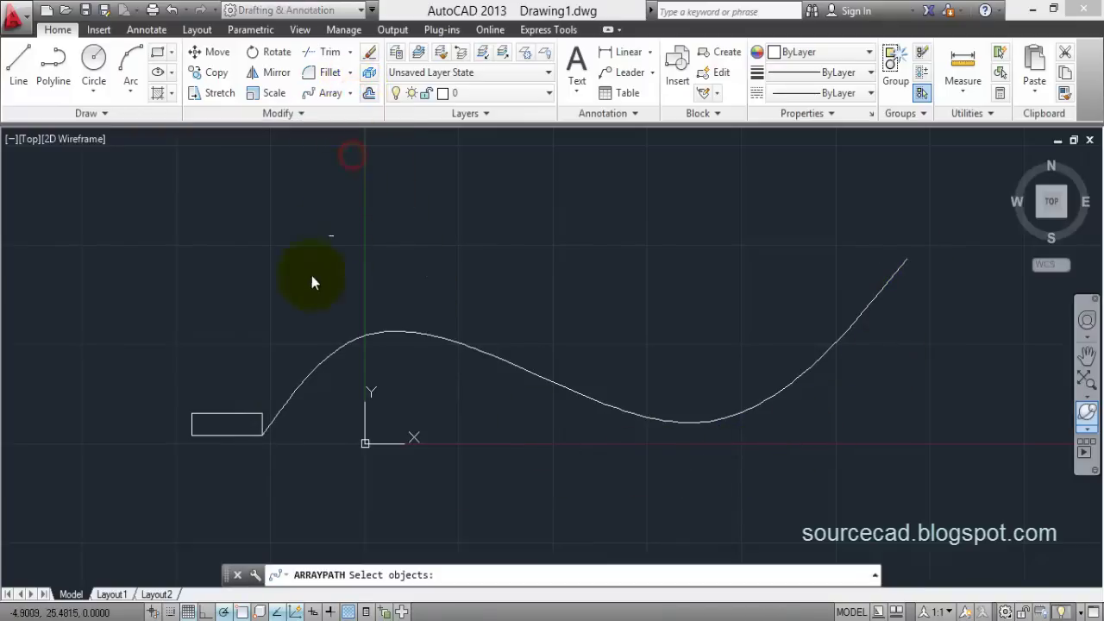
click(235, 417)
key(Return)
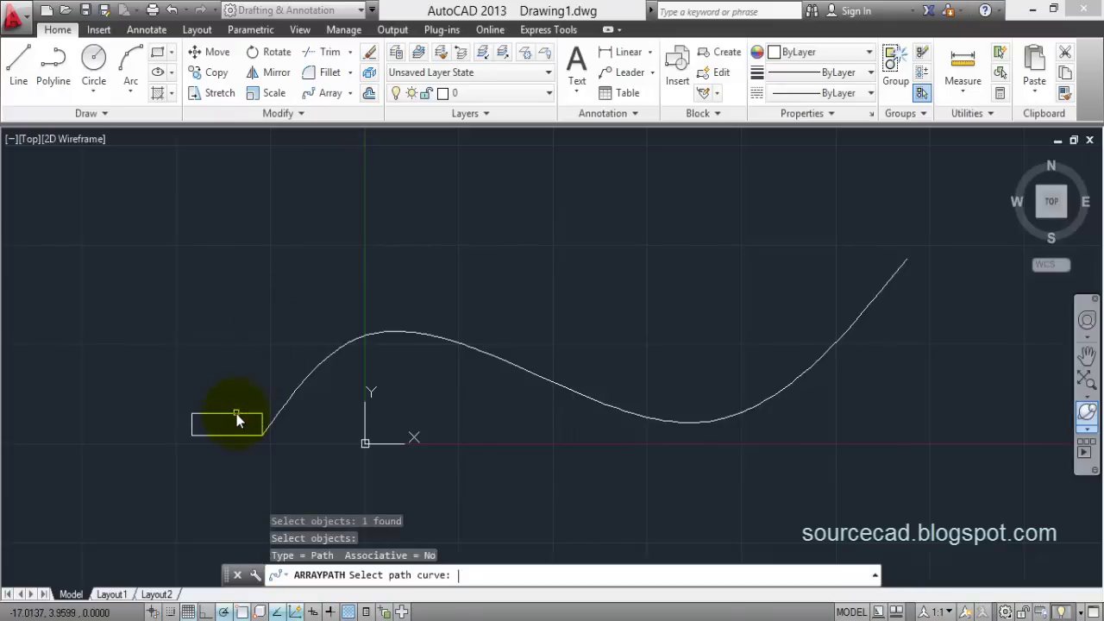
click(302, 379)
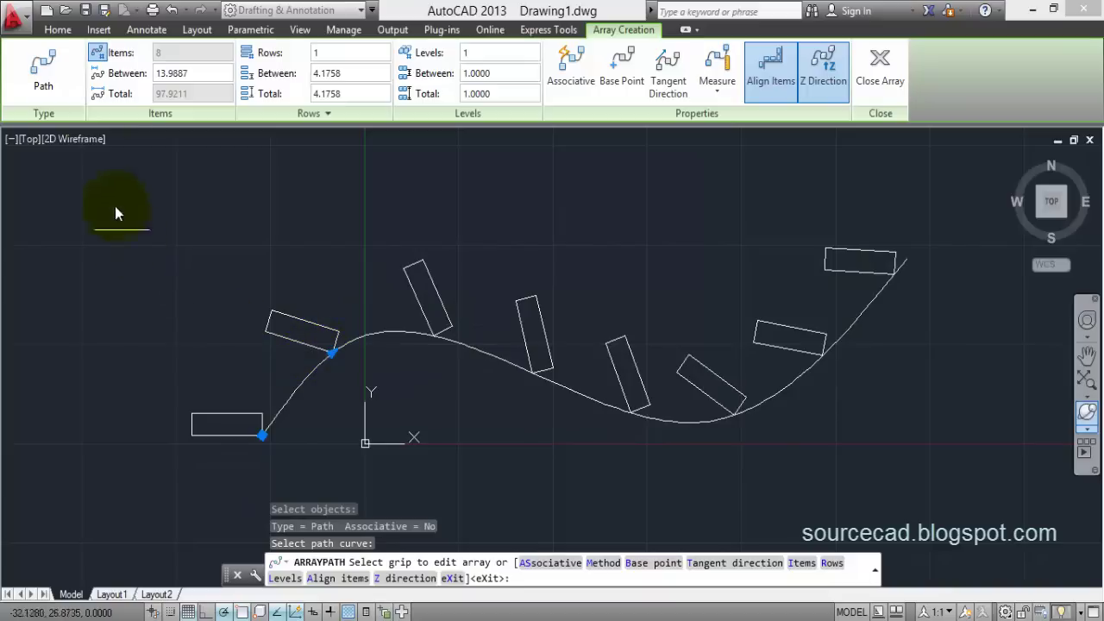
Set the spacing between the path array's items to 8
click(193, 75)
click(163, 54)
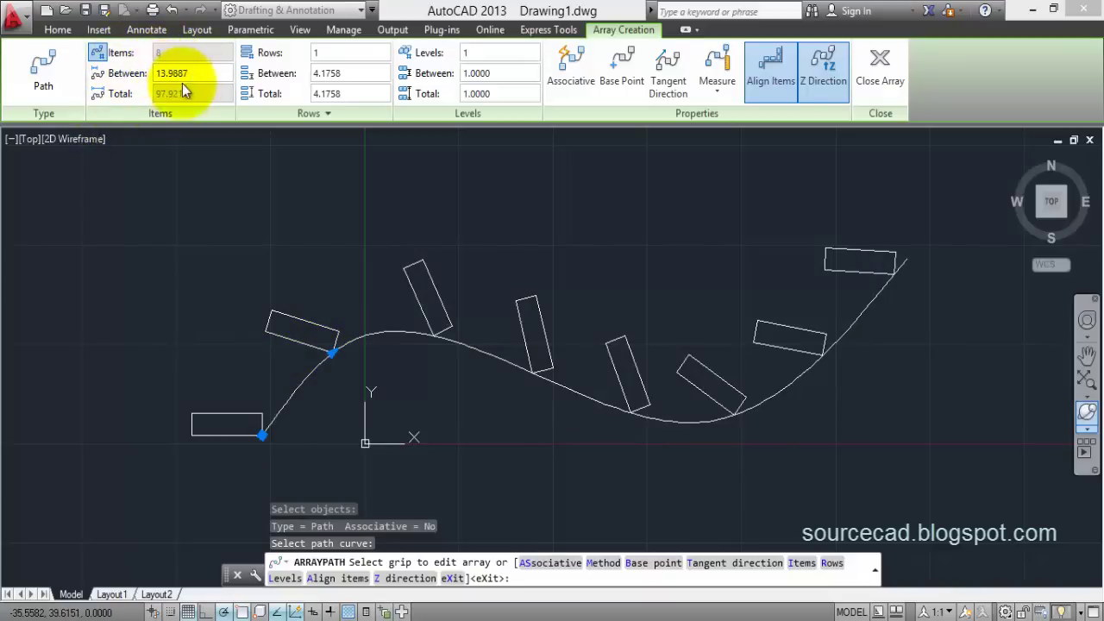
click(192, 73)
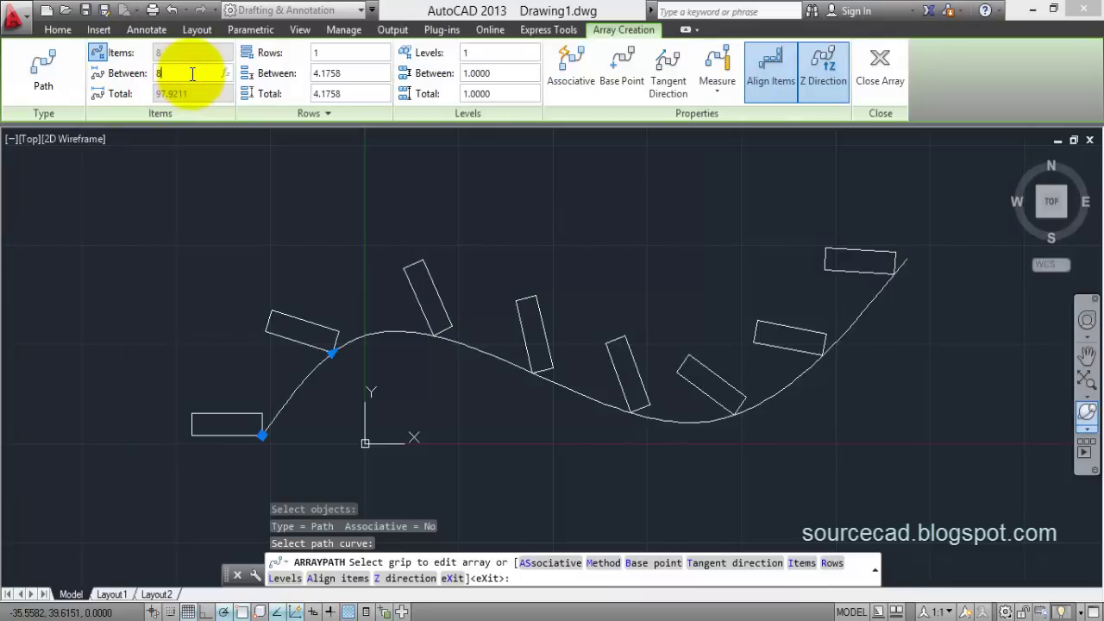
text(8)
key(Return)
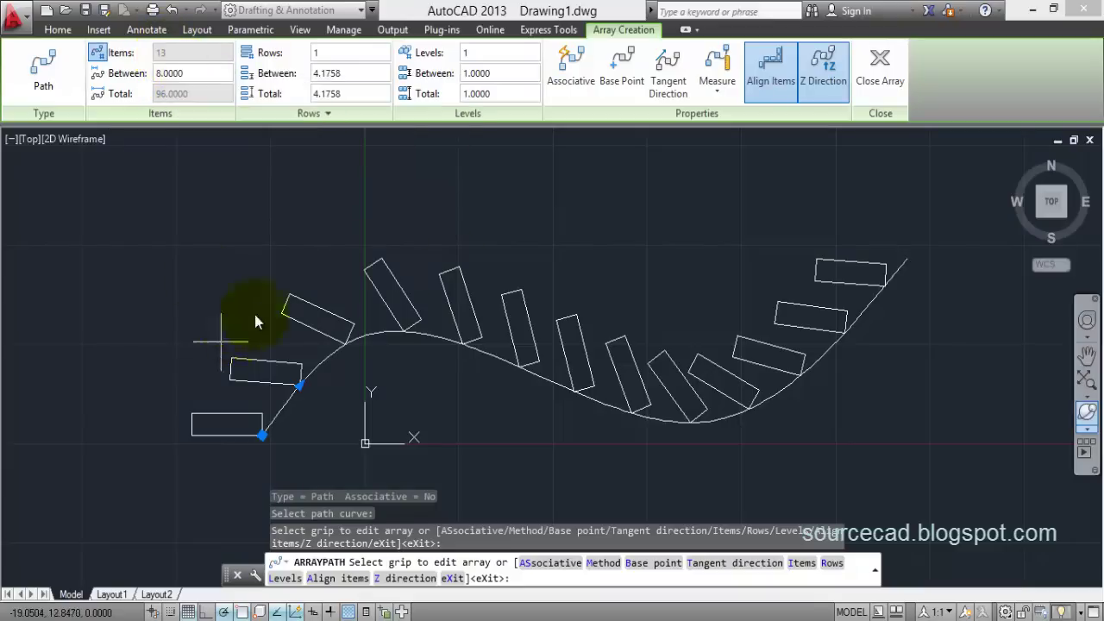
Switch the path array's distribution method to Divide and set the number of items to 20
click(719, 94)
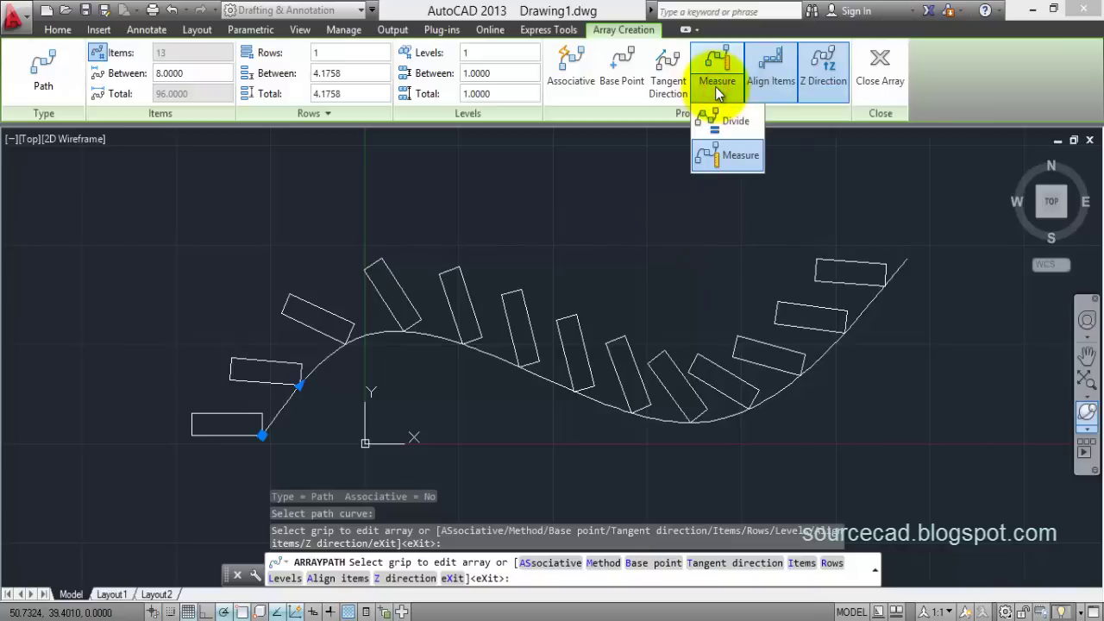
click(726, 122)
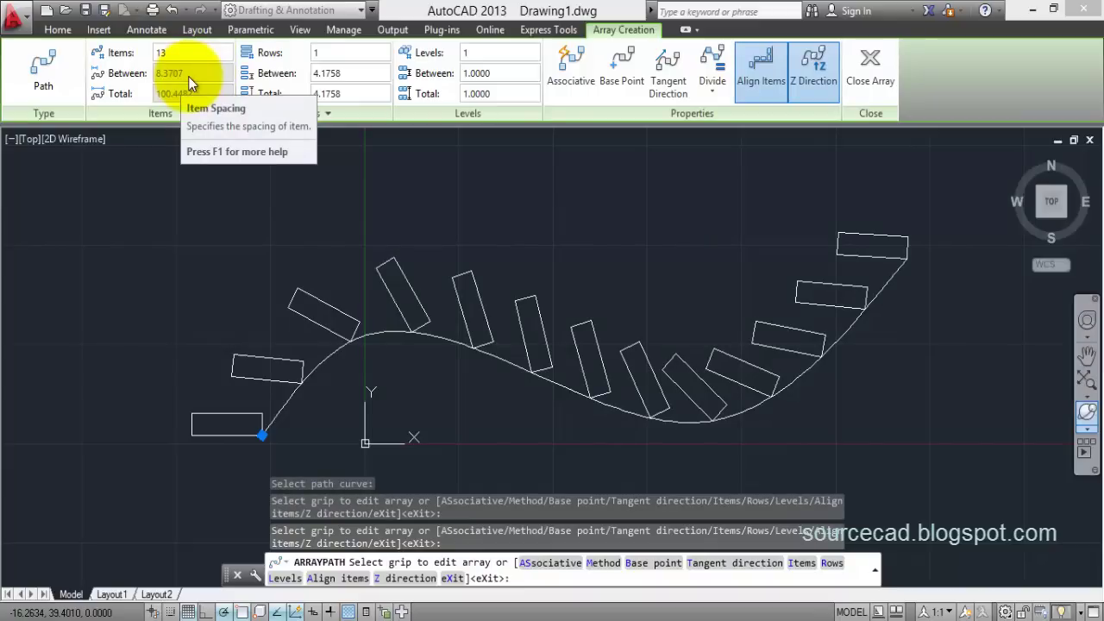
click(162, 52)
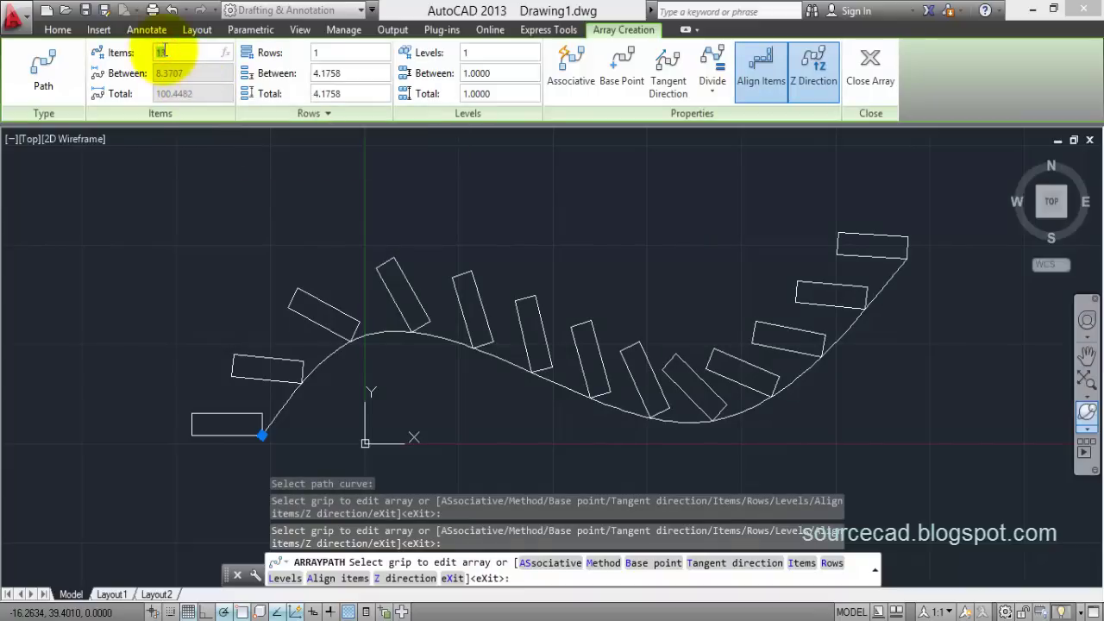
key(Return)
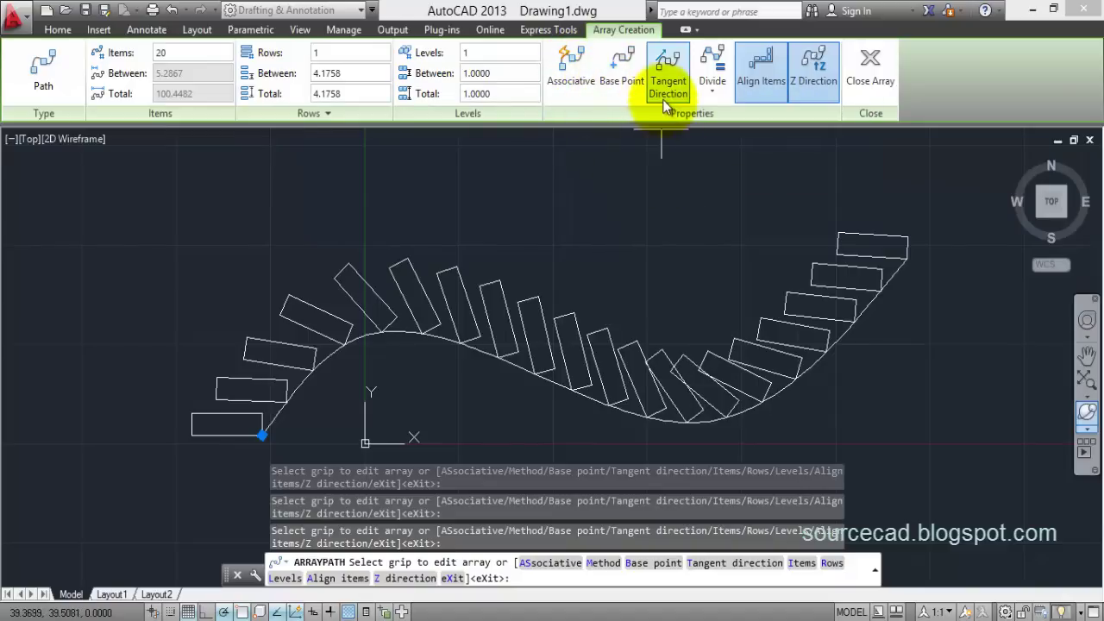
Toggle the path array's Align Items option off and on to compare the rectangles' orientation, ending with it on
click(826, 99)
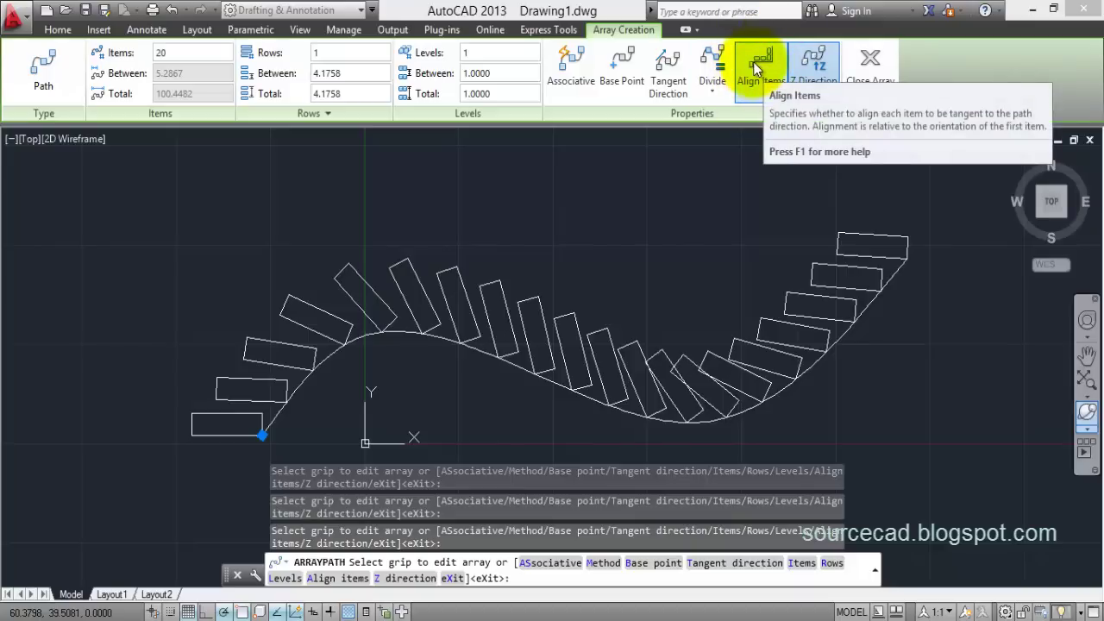
click(770, 68)
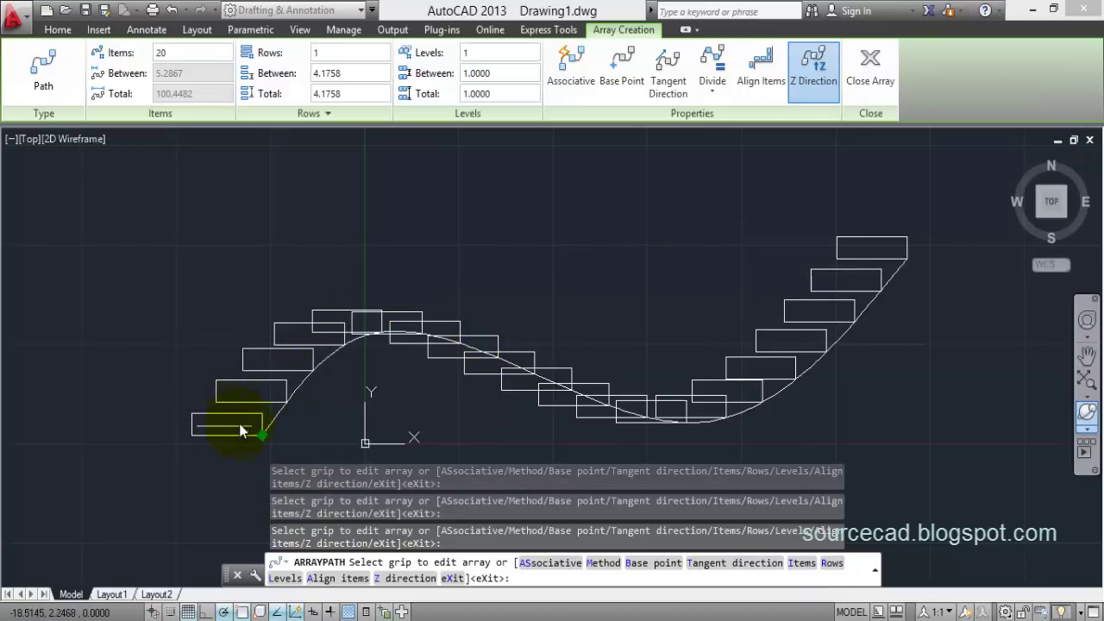
click(751, 76)
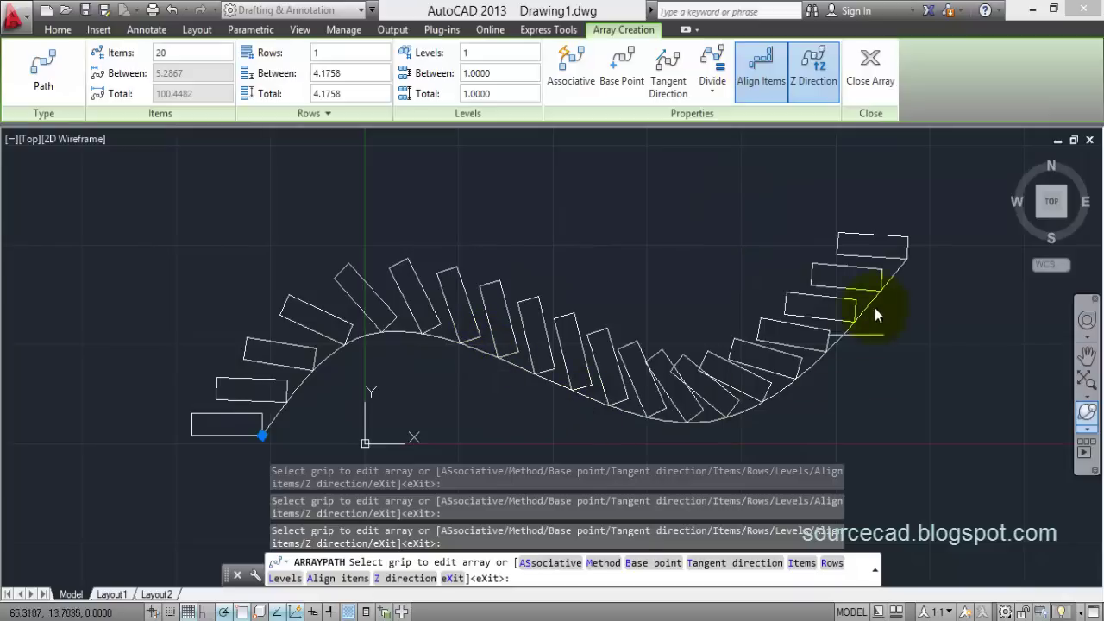
click(763, 74)
click(764, 69)
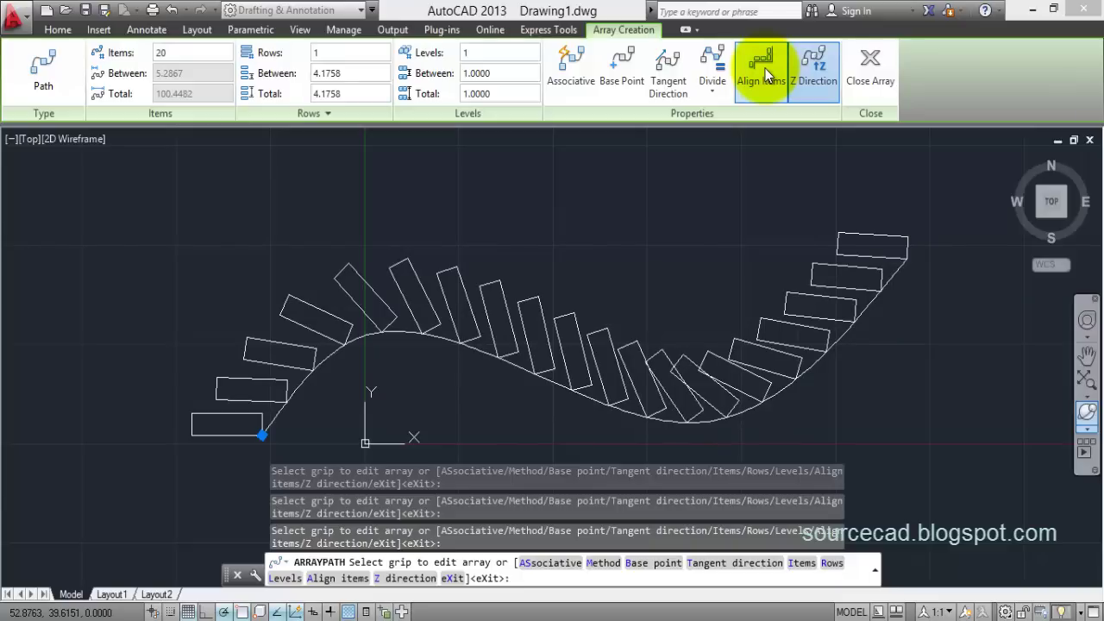
Finish the path array and pick one of the arrayed rectangles to check that it is an individual object
click(877, 66)
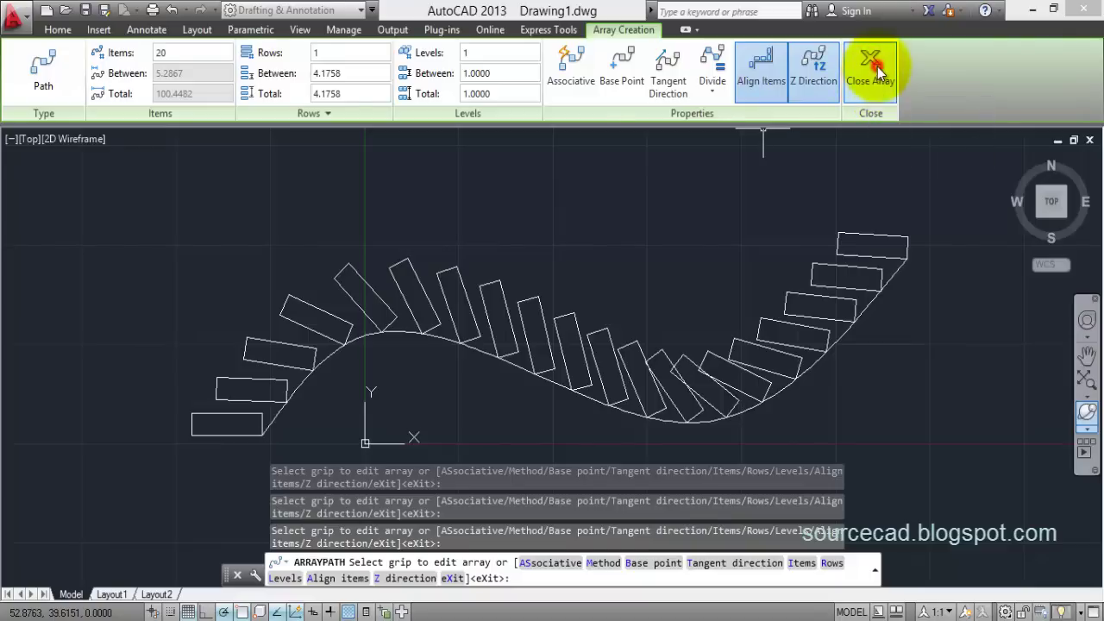
ctrl+click(458, 278)
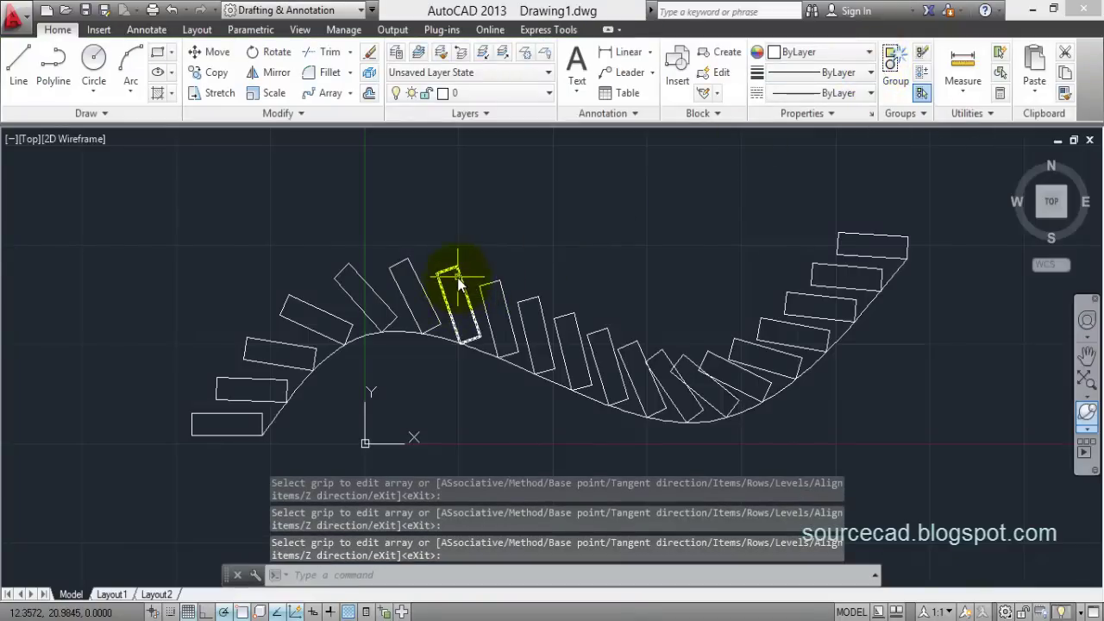
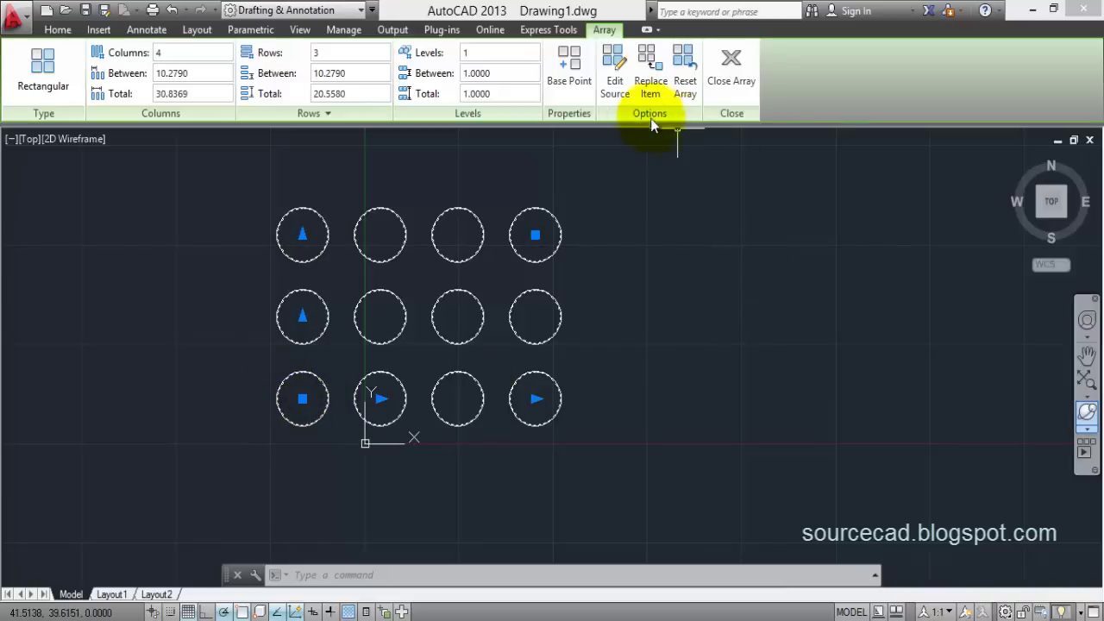
Open the rectangular circle array for source editing through its lower-left circle and select that circle
click(614, 78)
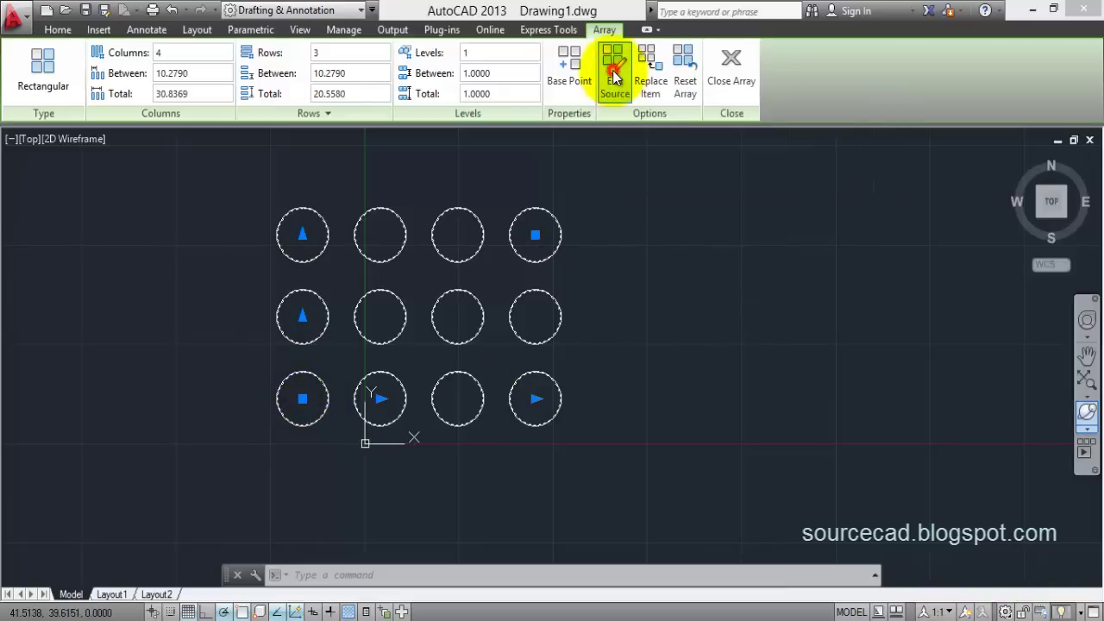
click(328, 399)
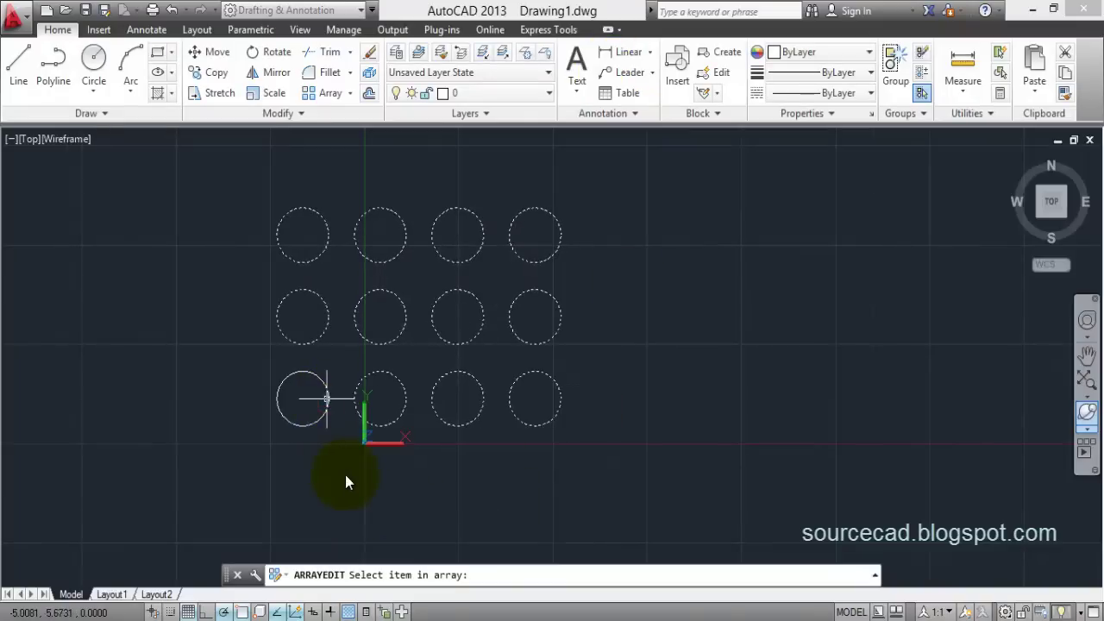
click(279, 394)
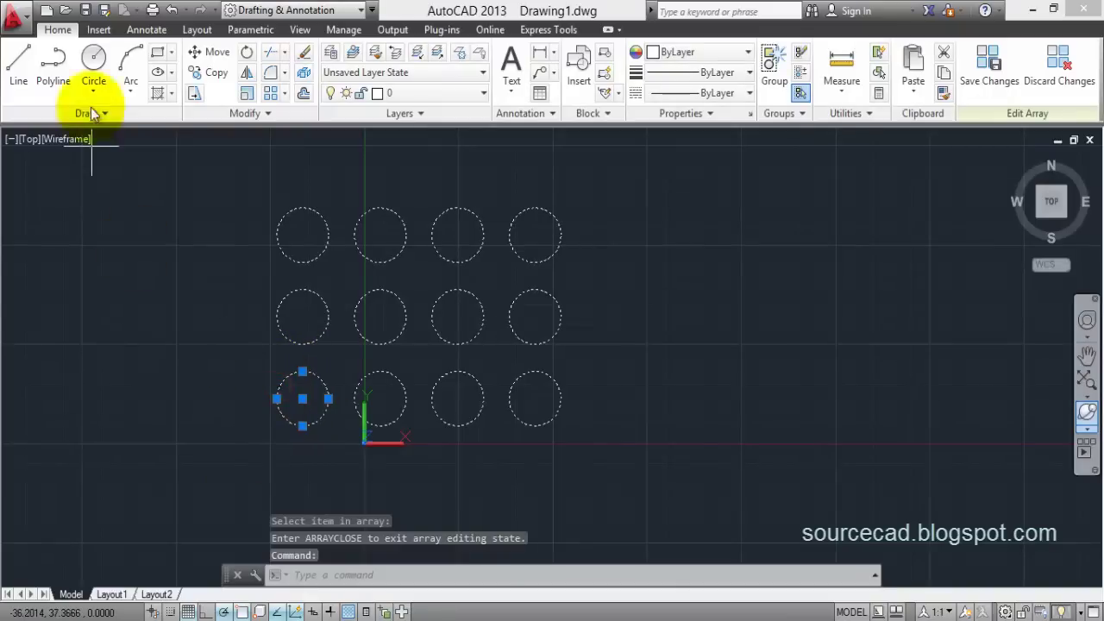
Draw a rectangle across the lower-left source circle, wider than the circle but shorter than its height
click(158, 51)
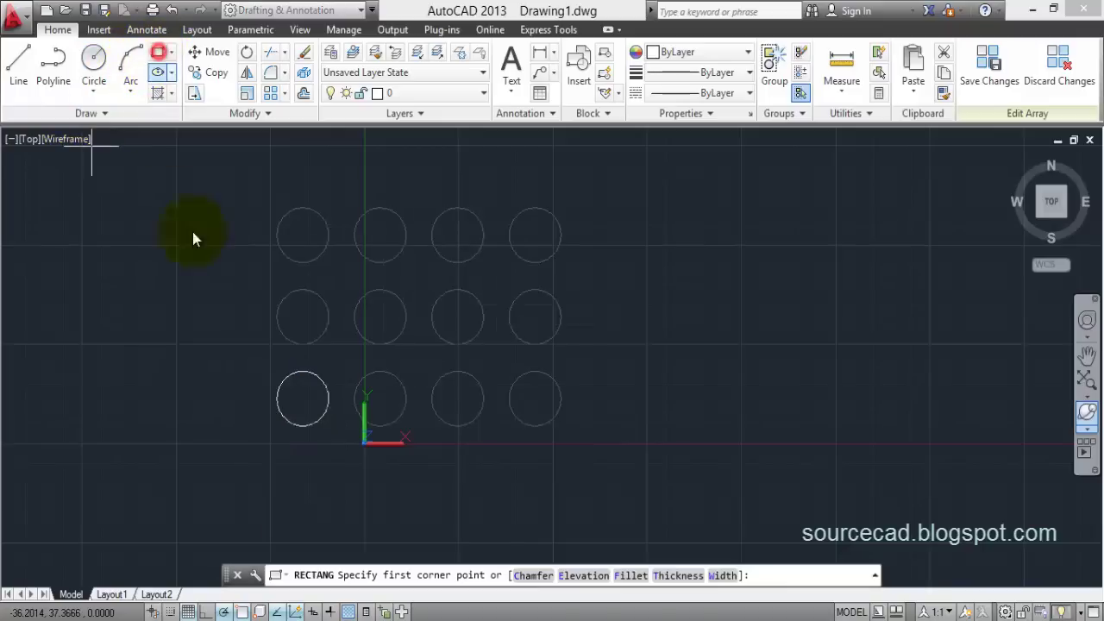
click(267, 377)
click(336, 418)
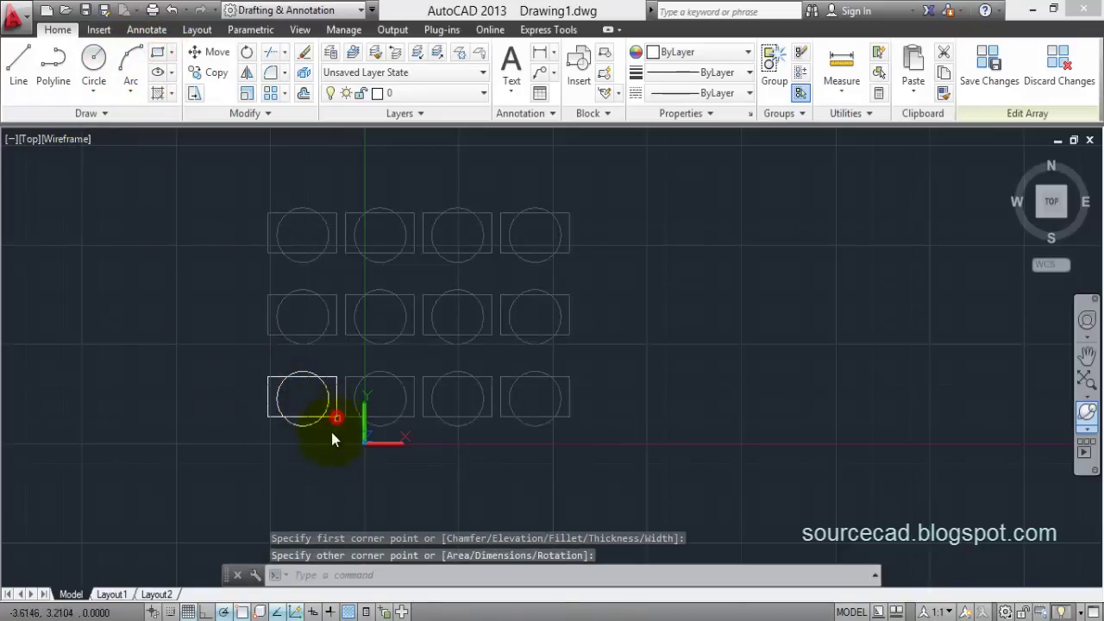
Erase the source circle so only the rectangle remains as the array item, and save the array changes
click(280, 388)
right_click(188, 315)
click(192, 309)
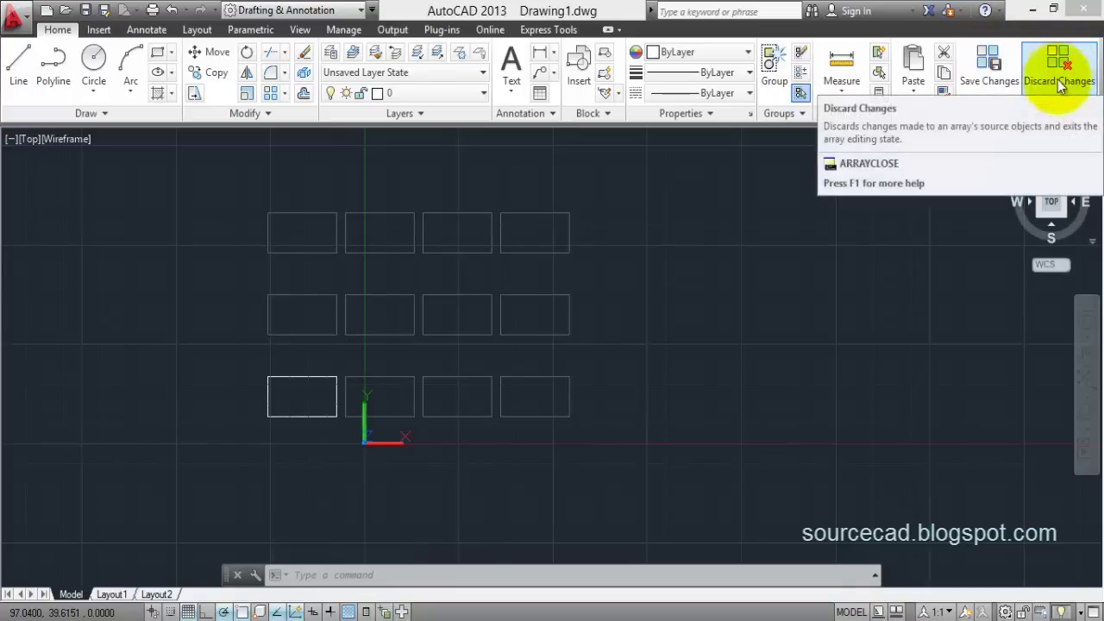
click(984, 67)
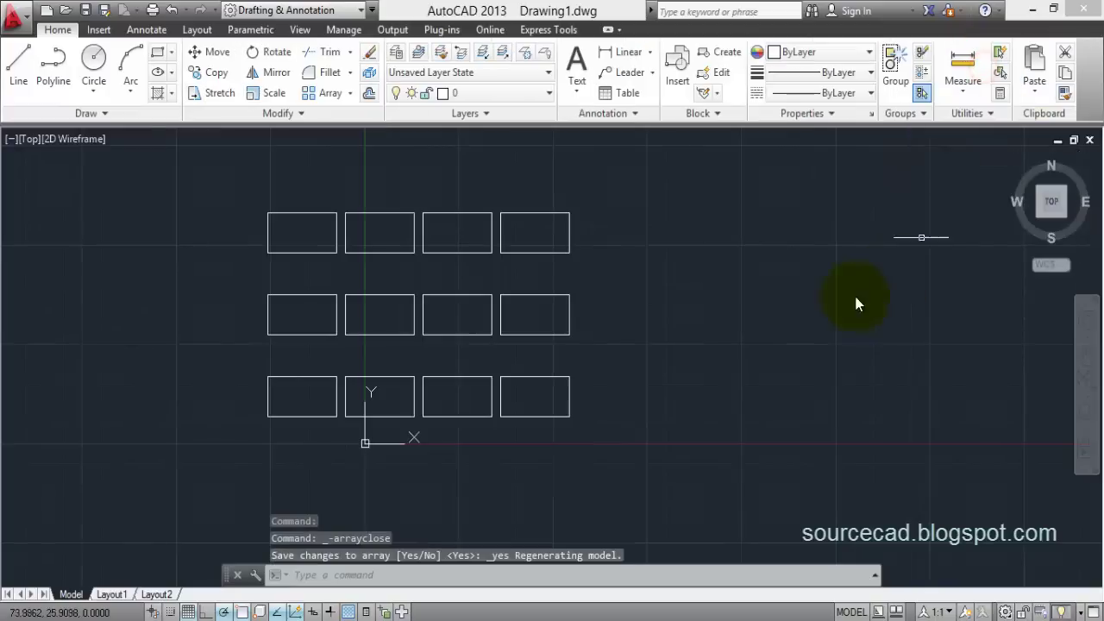
middle_drag(438, 357, 505, 349)
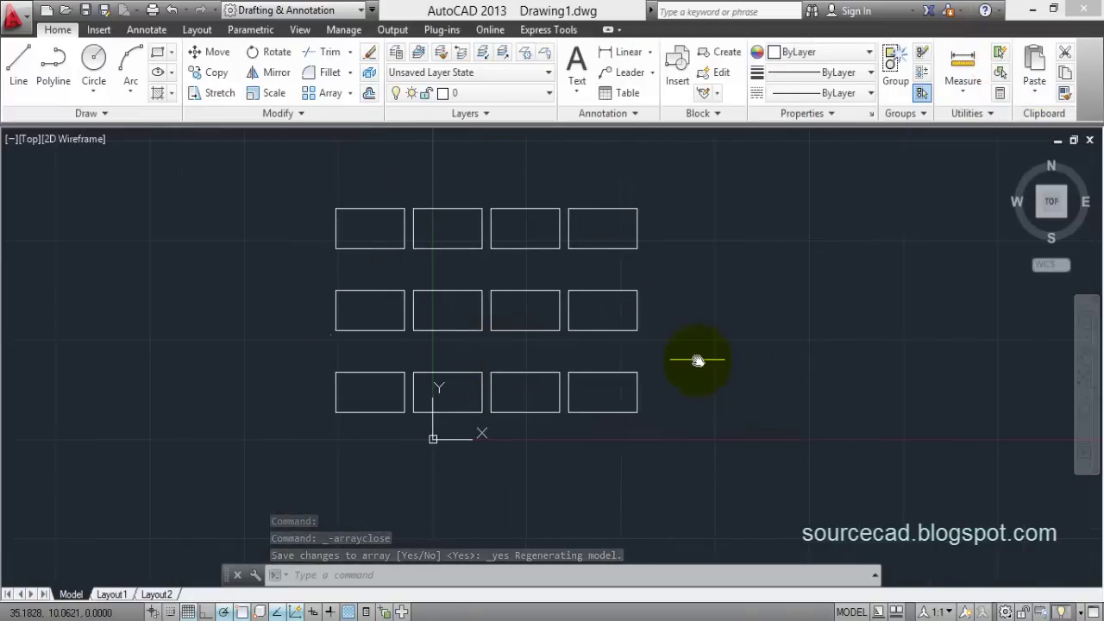
middle_drag(697, 362, 722, 367)
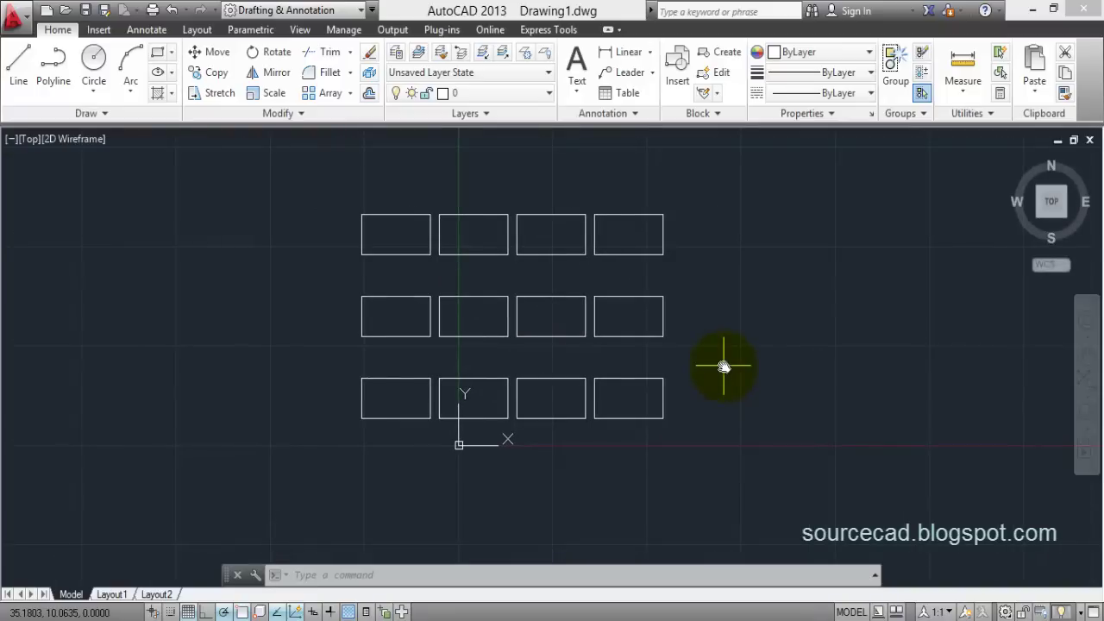